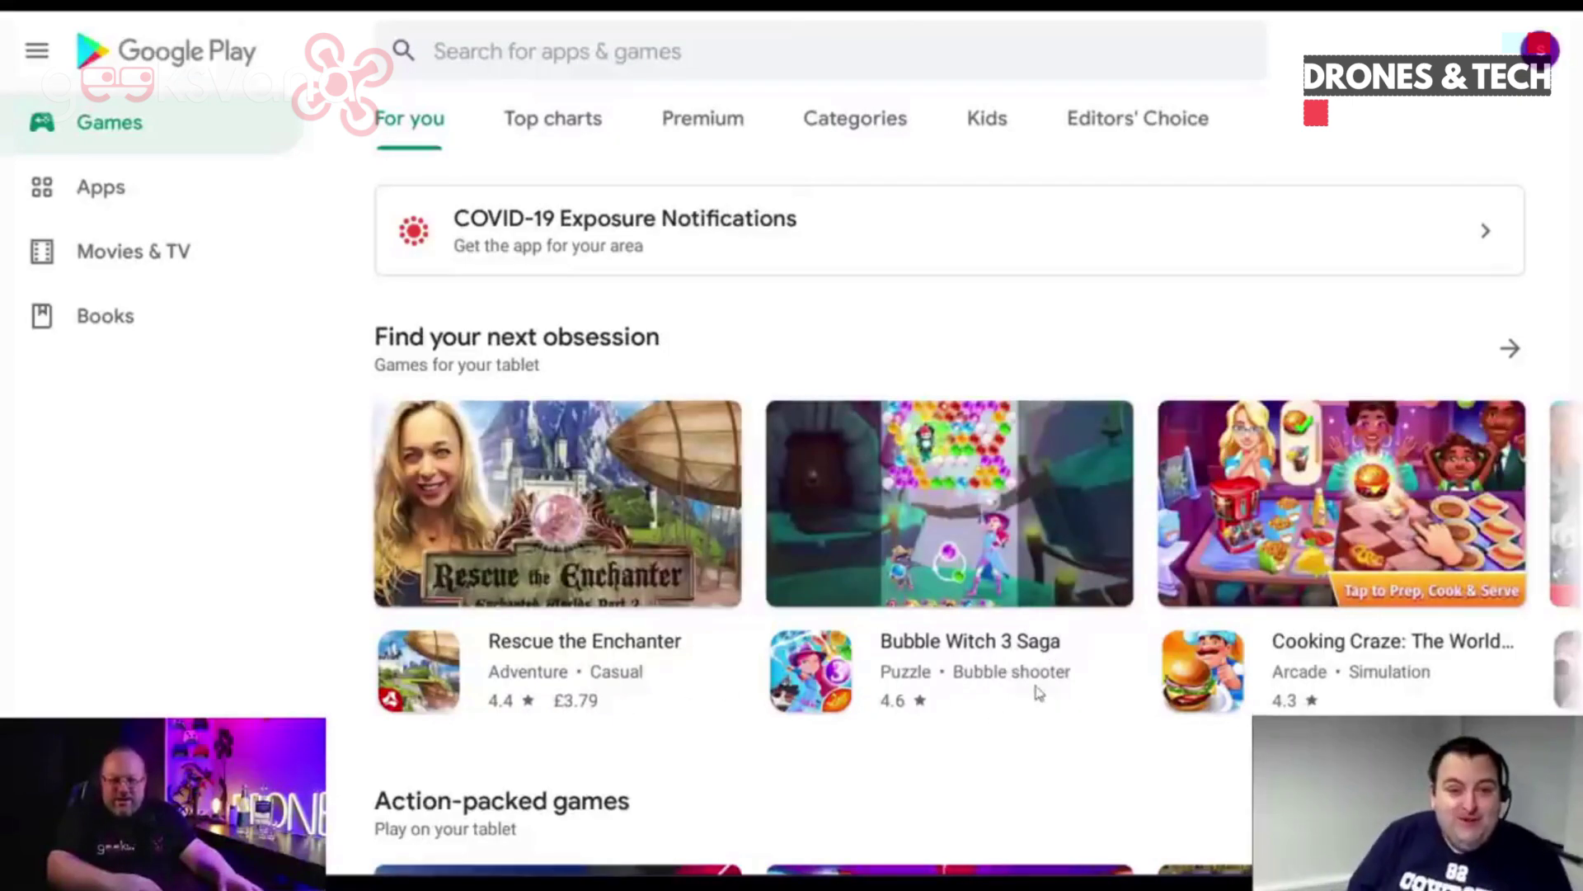
- Search the store for "drone assist" and look through the listed apps
left_click(614, 49)
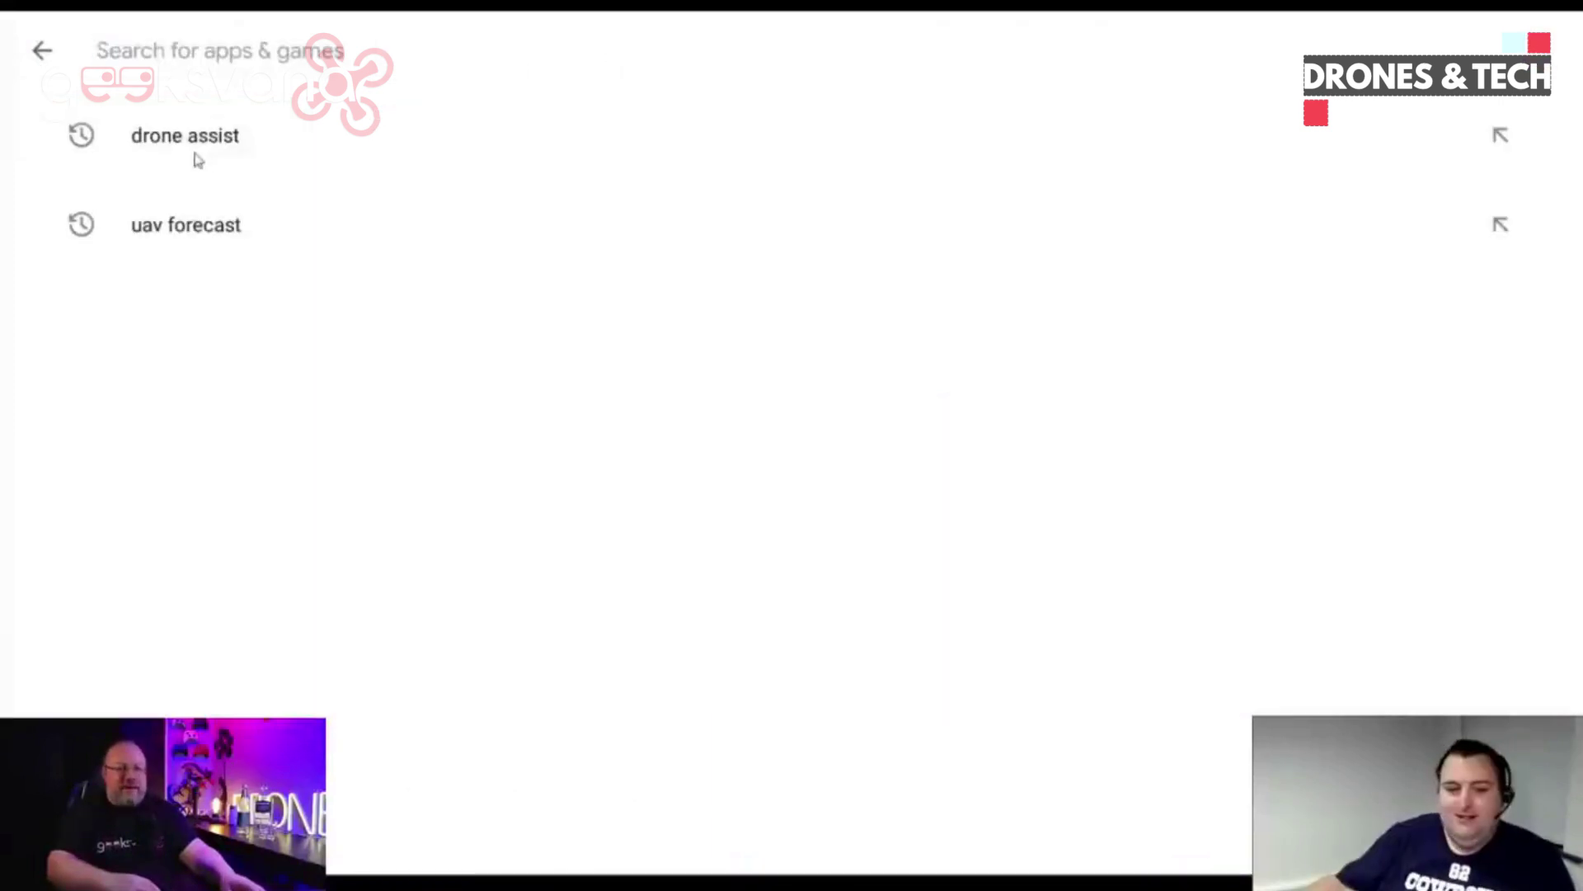
left_click(198, 159)
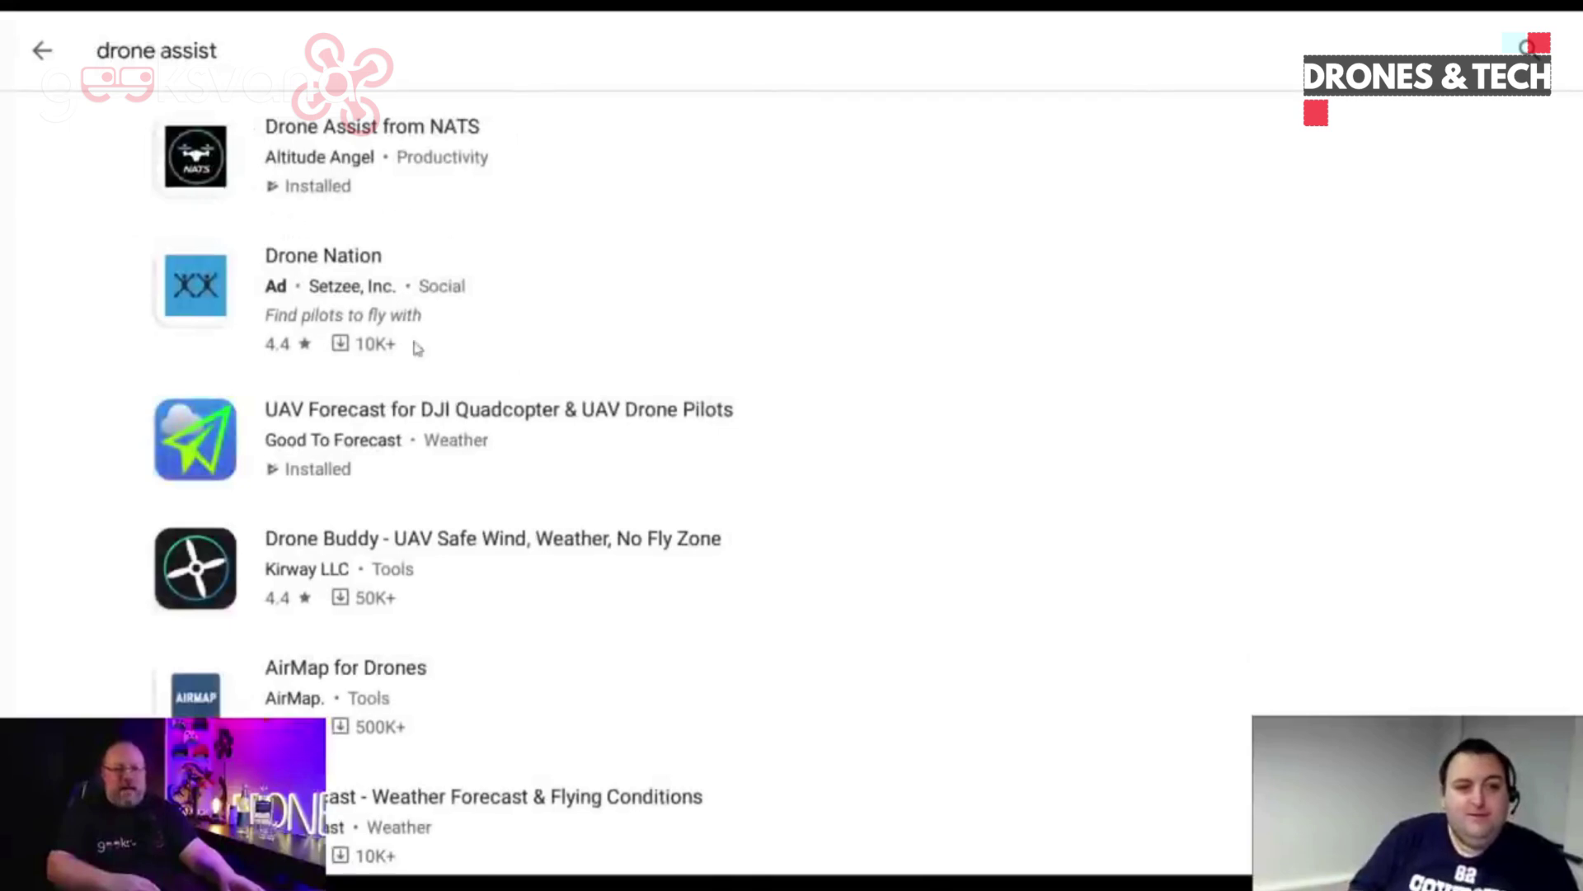
scroll(416, 347, "down", 10)
scroll(499, 387, "up", 4)
scroll(500, 384, "down", 9)
scroll(500, 380, "down", 2)
scroll(495, 375, "up", 8)
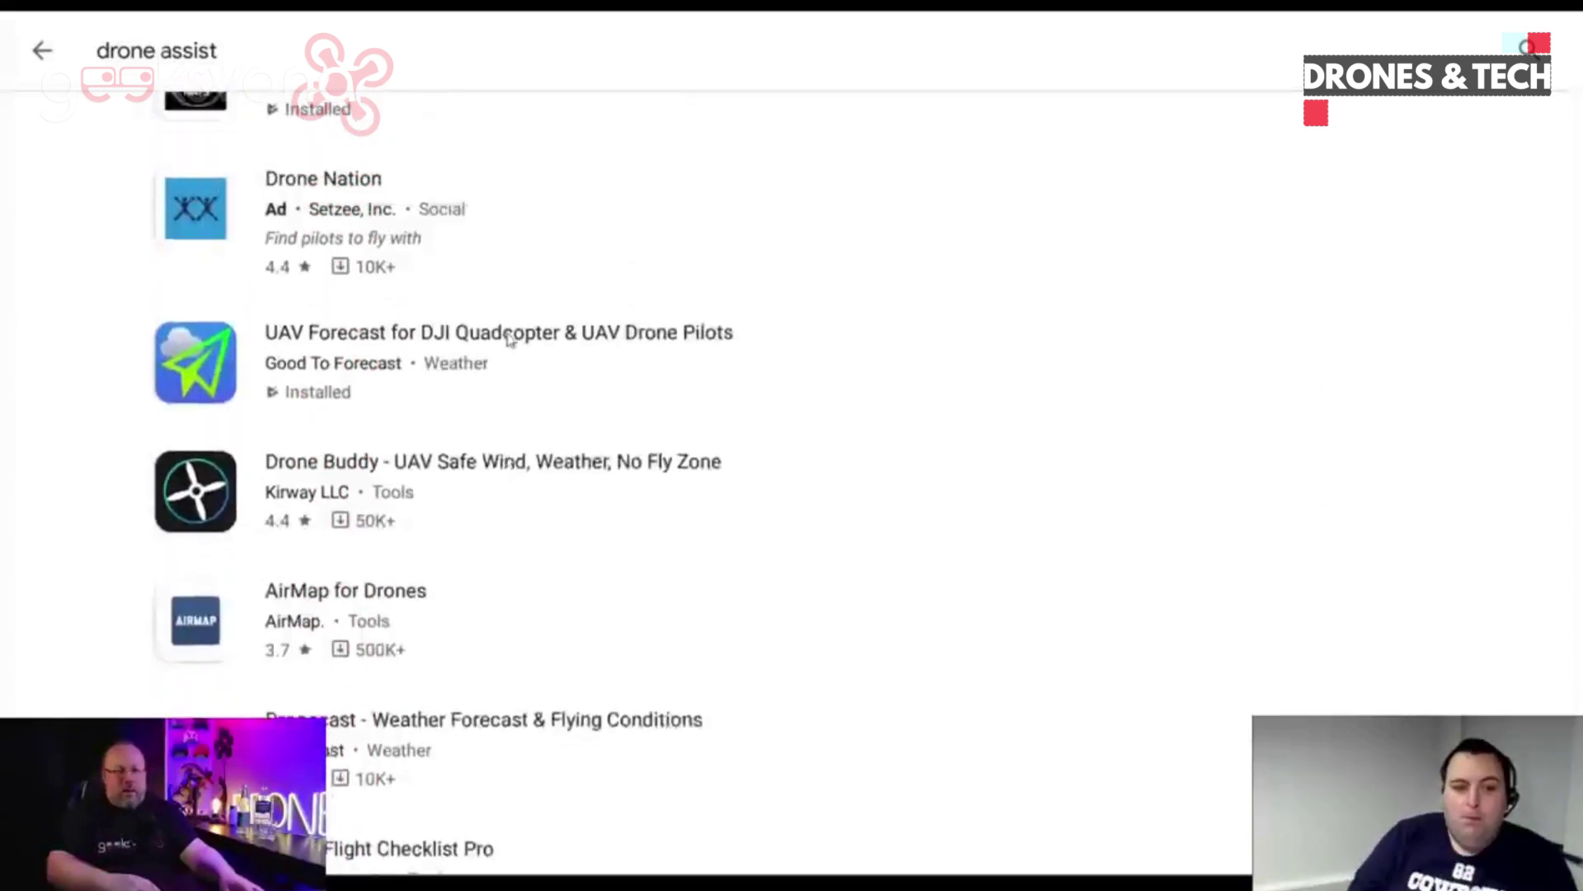
scroll(511, 330, "up", 1)
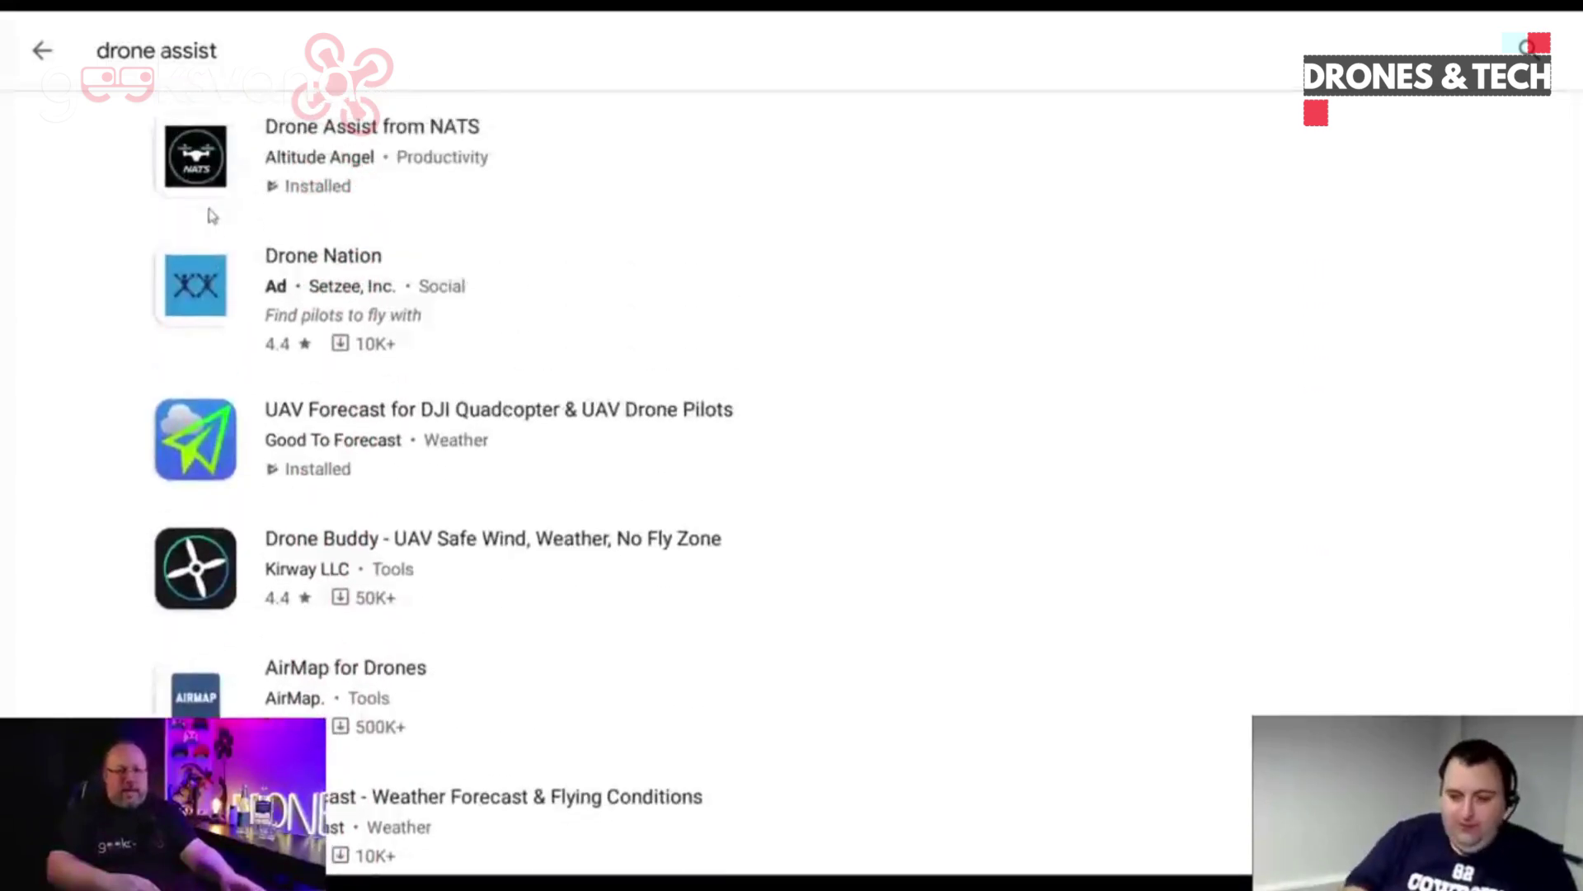
- Open the store page of Drone Assist from NATS, review its details and launch the app
left_click(302, 160)
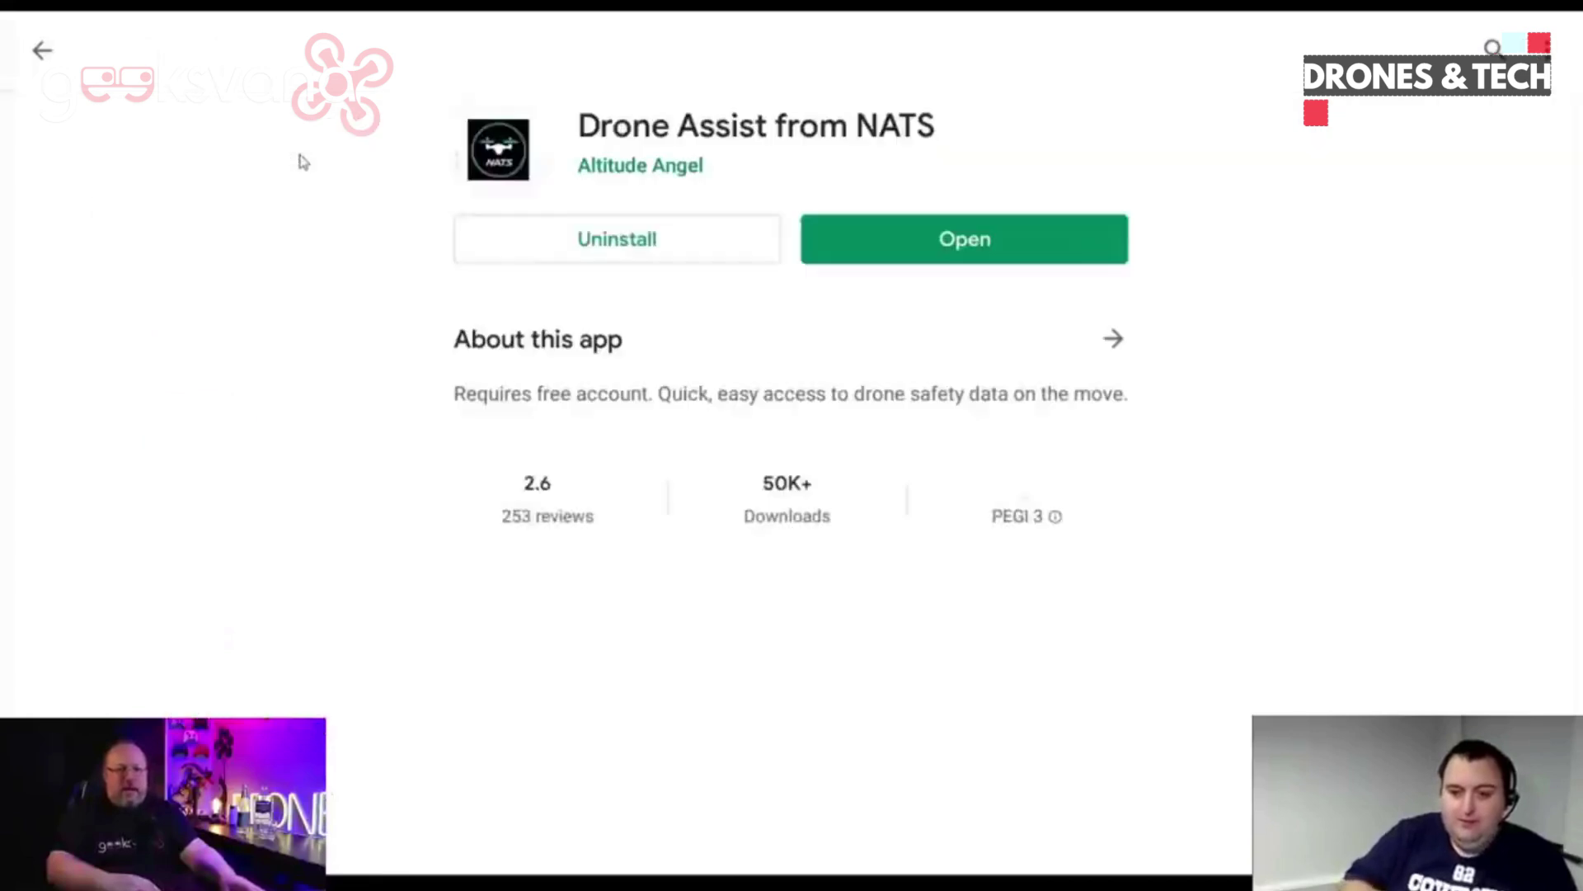
scroll(713, 453, "down", 5)
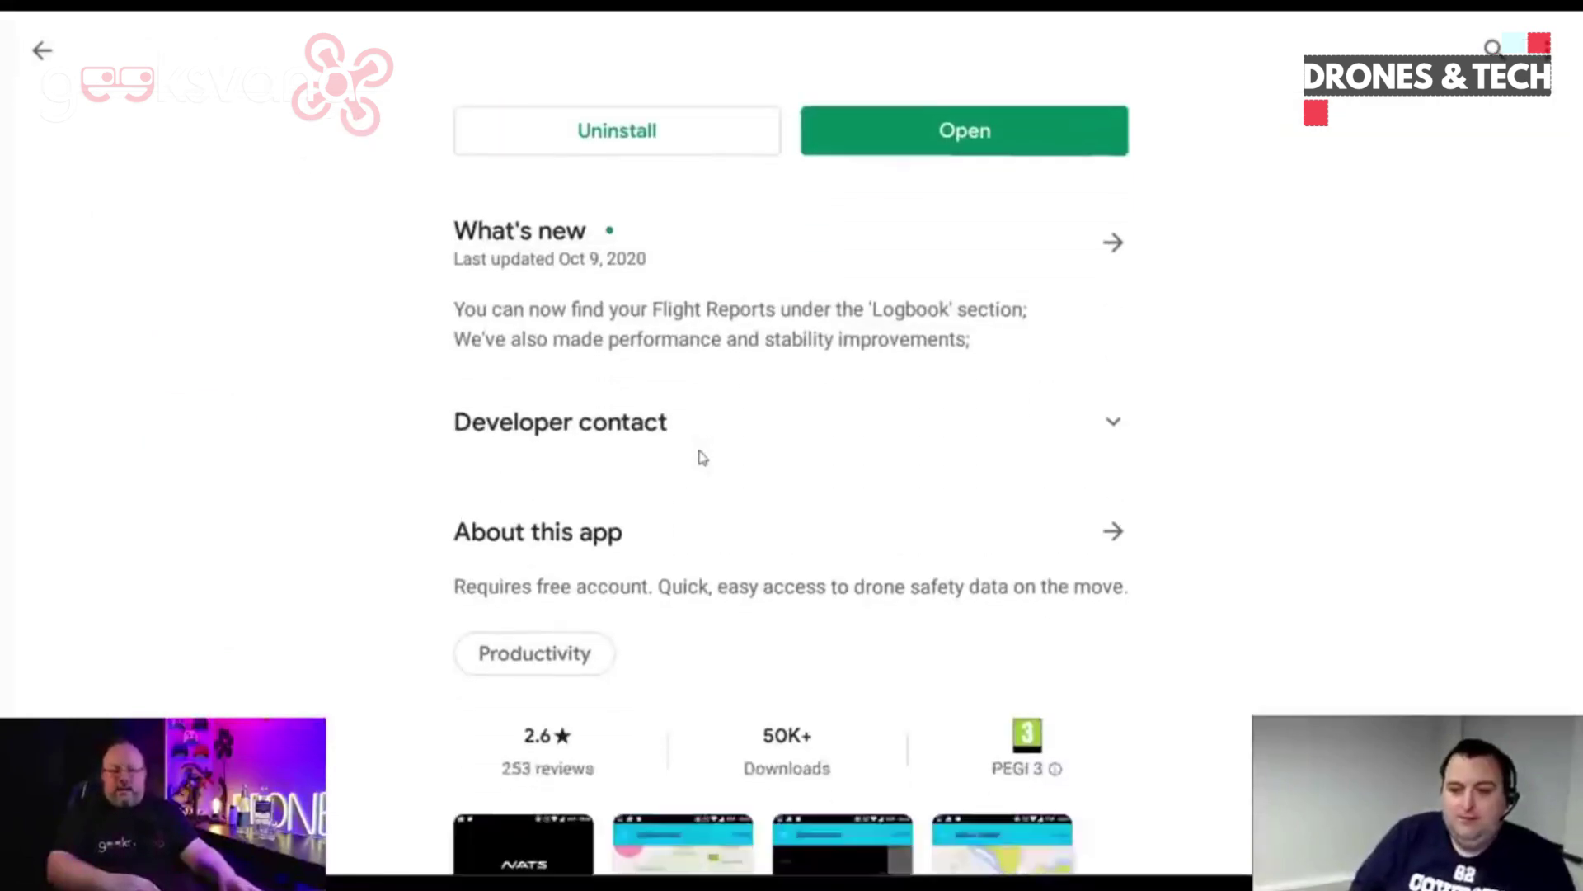
scroll(701, 452, "up", 5)
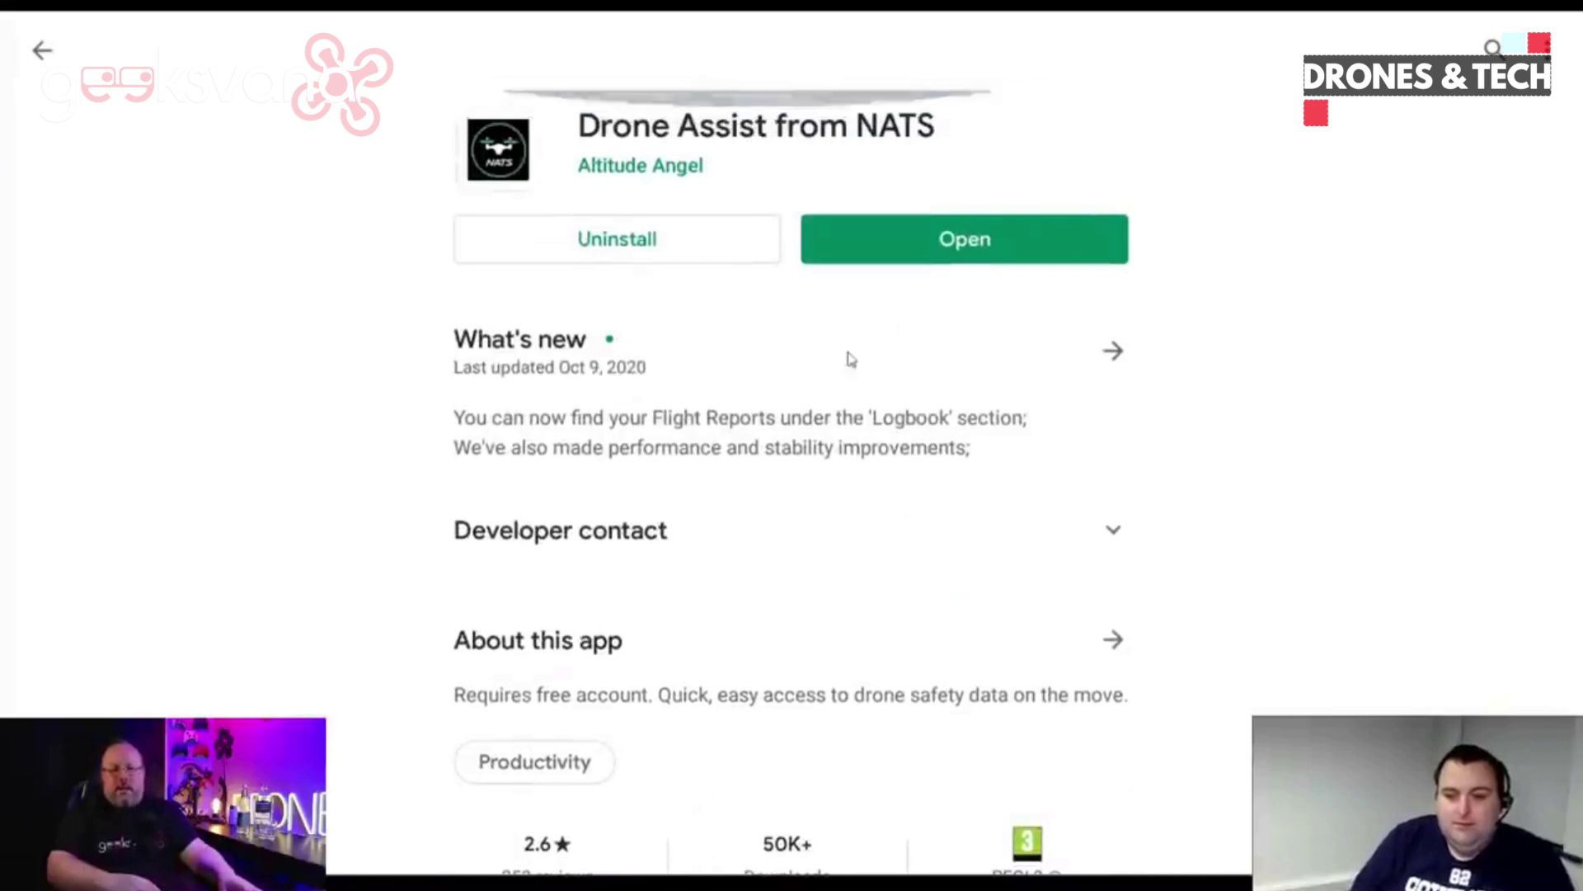
left_click(941, 235)
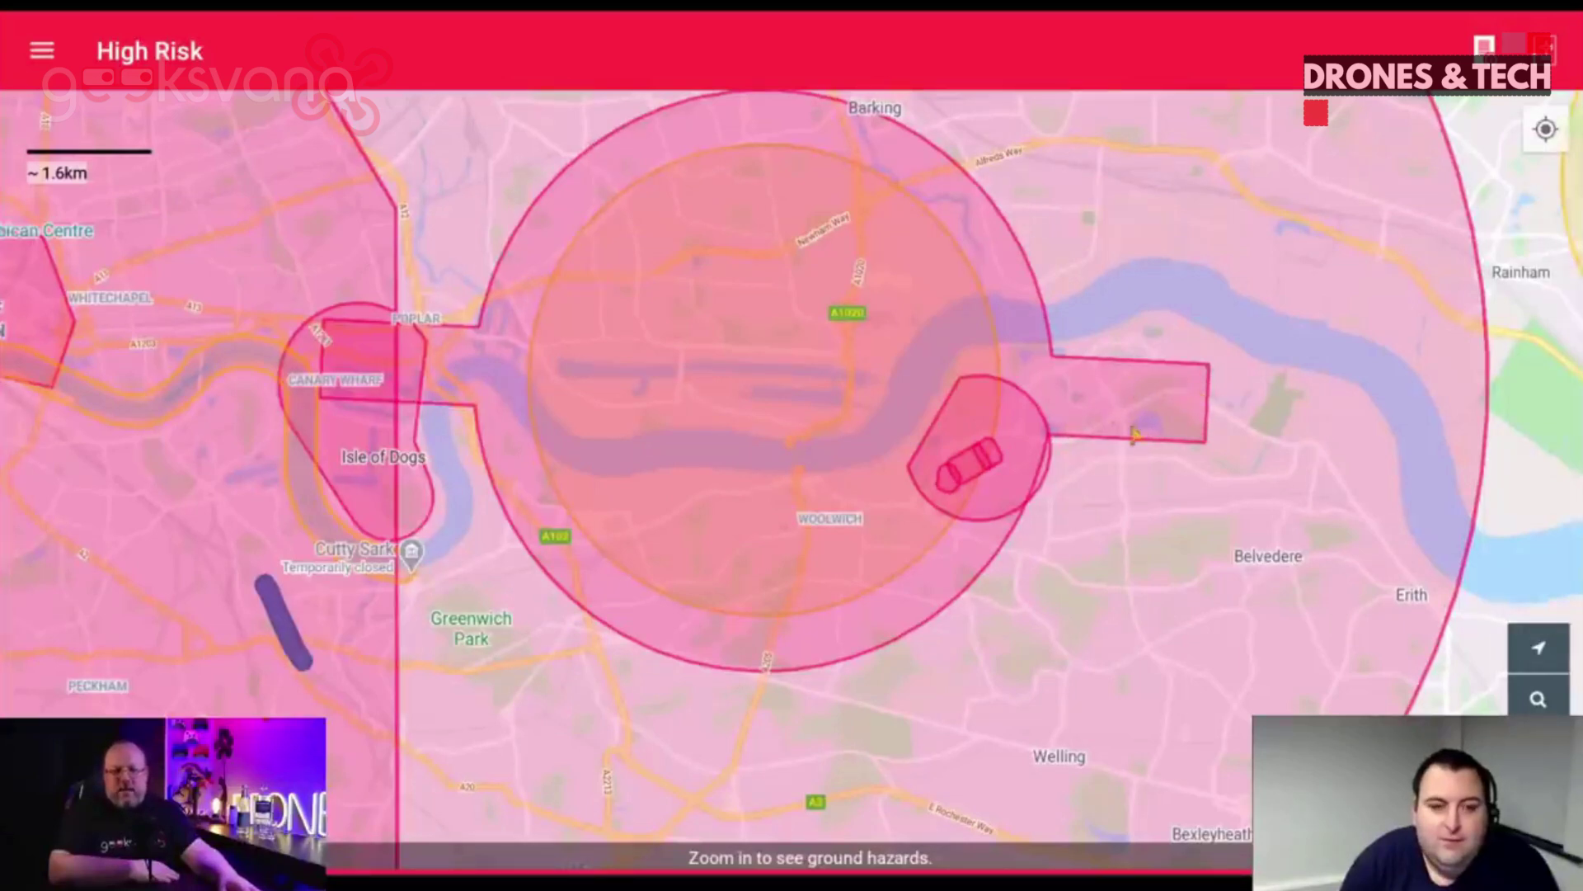
- Examine the airspace restrictions on the map from east London westwards across the city to Heathrow Airport
left_click_drag(637, 639, 830, 407)
left_click_drag(371, 476, 805, 449)
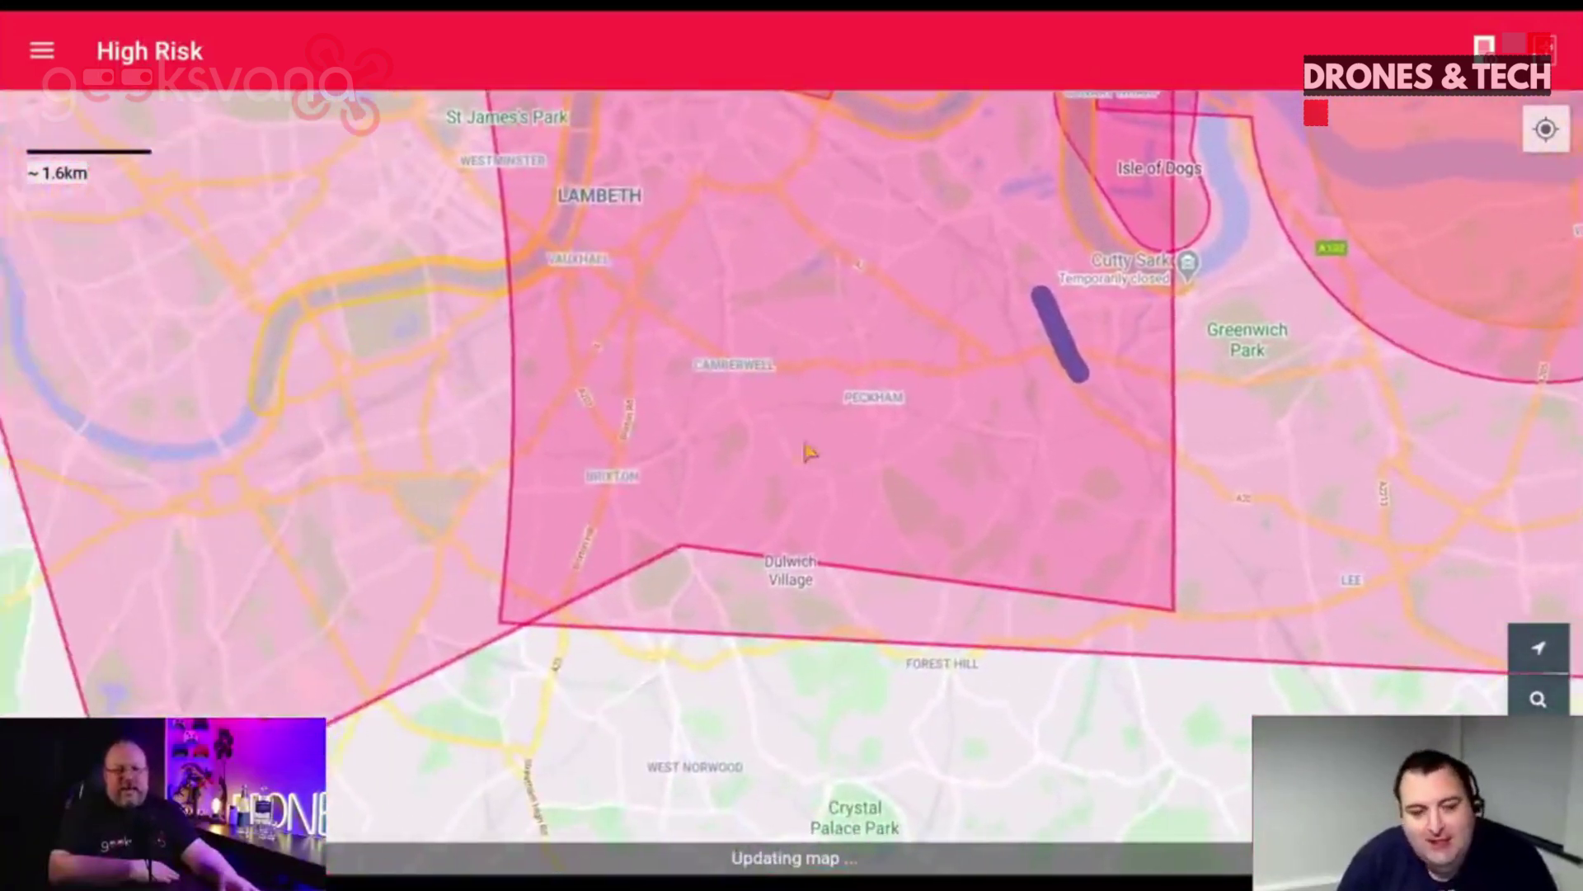
left_click_drag(293, 382, 981, 206)
left_click_drag(512, 618, 962, 219)
left_click_drag(405, 288, 948, 368)
left_click_drag(494, 605, 115, 858)
left_click_drag(732, 403, 614, 294)
left_click_drag(977, 523, 852, 413)
left_click_drag(484, 339, 874, 688)
left_click_drag(940, 360, 1224, 476)
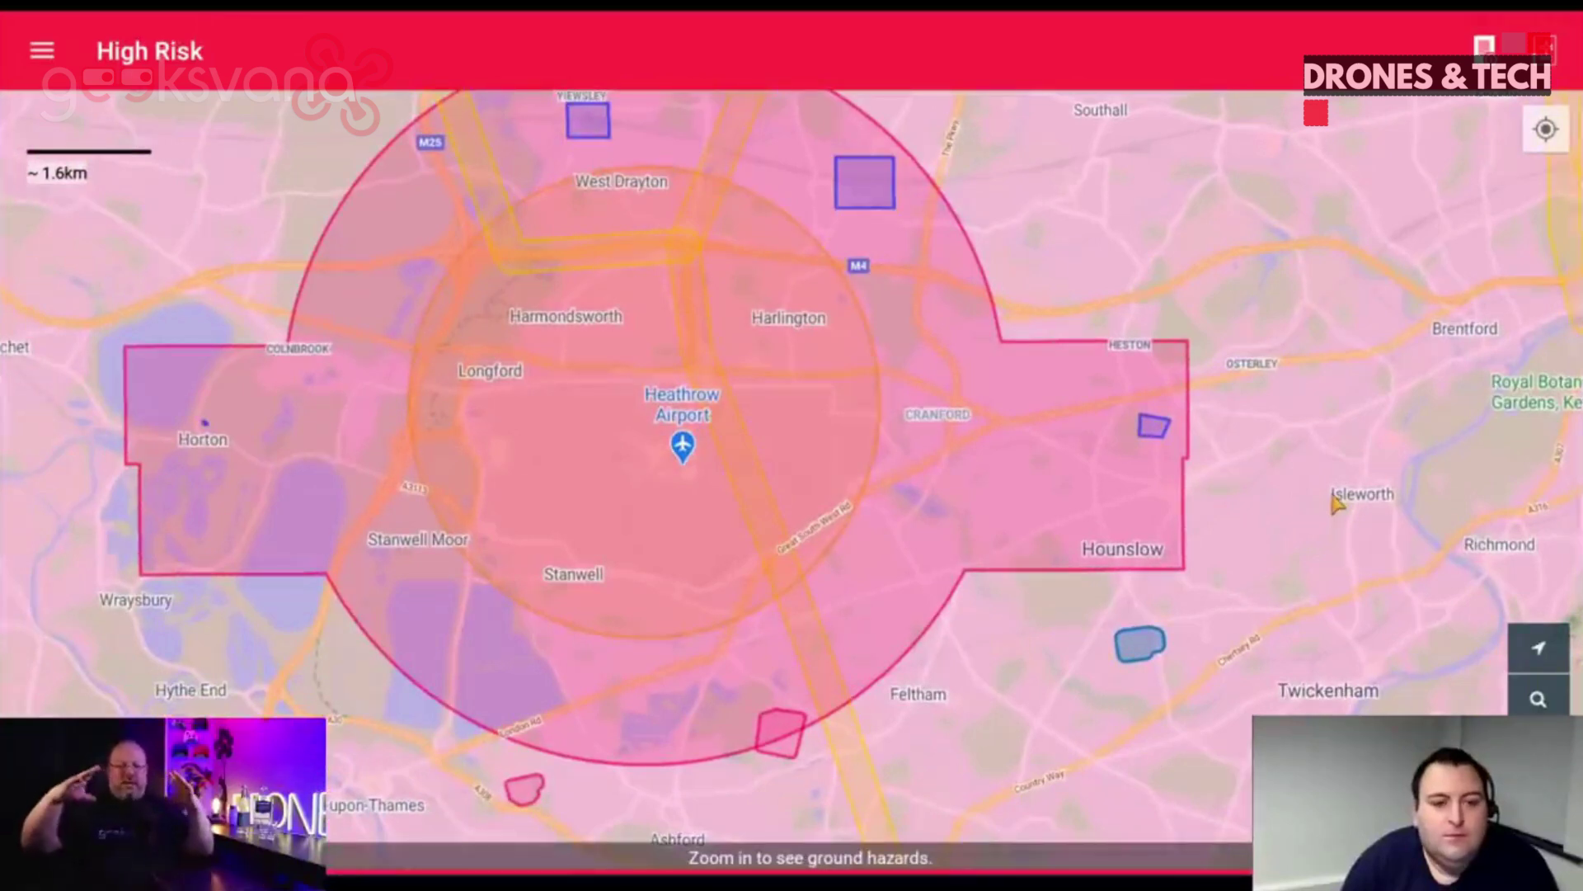
mouse_move(1154, 420)
left_mouse_down()
mouse_move(1155, 384)
mouse_move(1154, 400)
left_mouse_up()
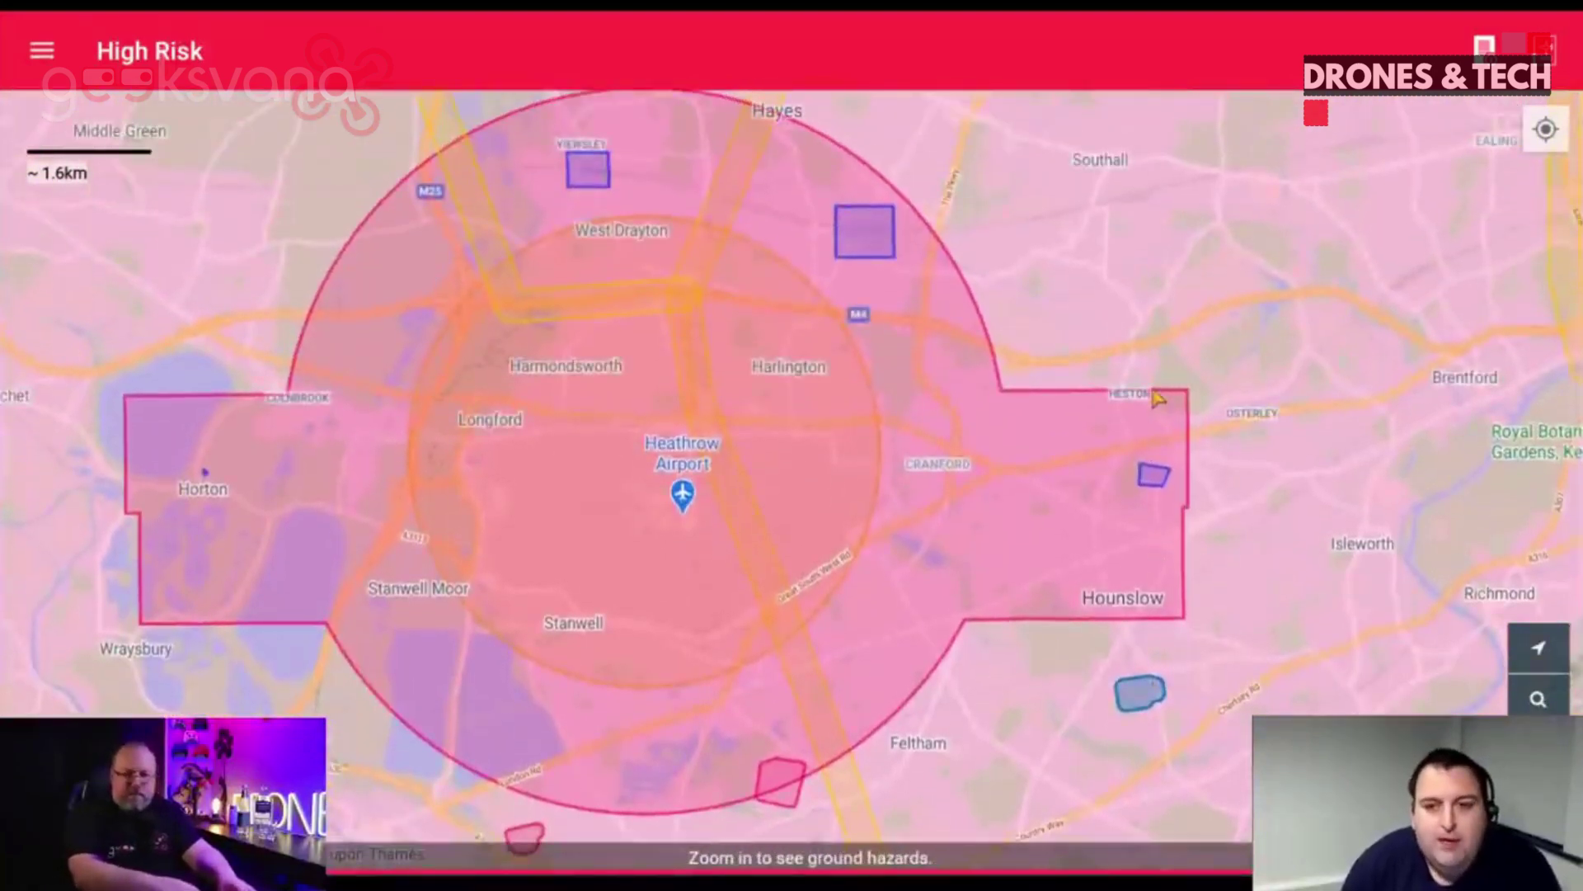
- Examine the wider restriction zones around Heathrow, Richmond Park and Weybridge at the 3.2 km map scale
scroll(1157, 400, "up", 3)
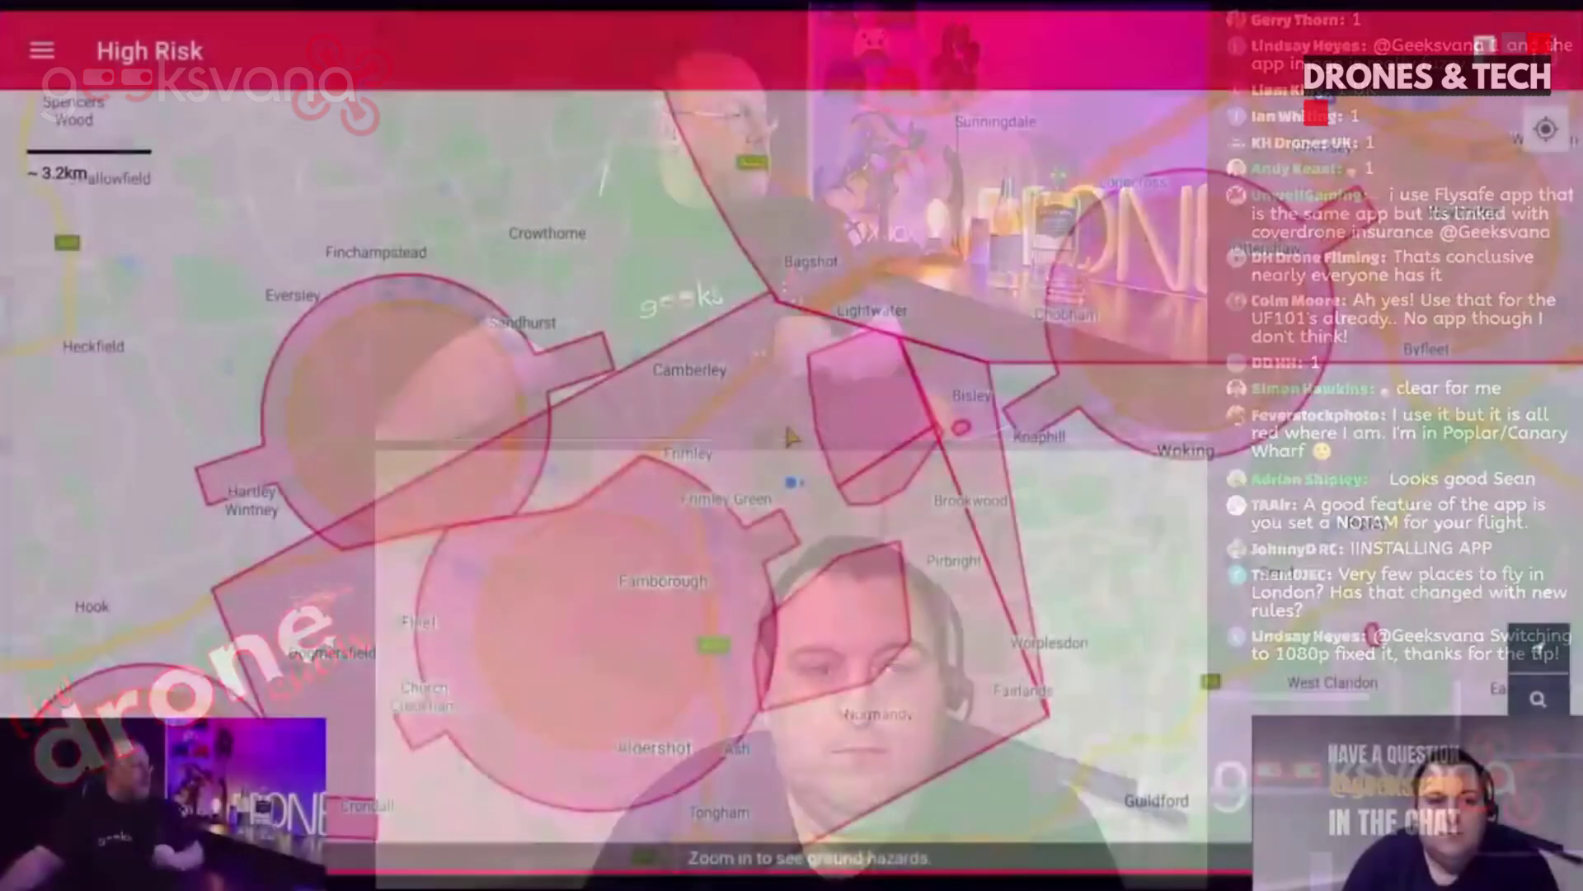
scroll(1255, 382, "up", 3)
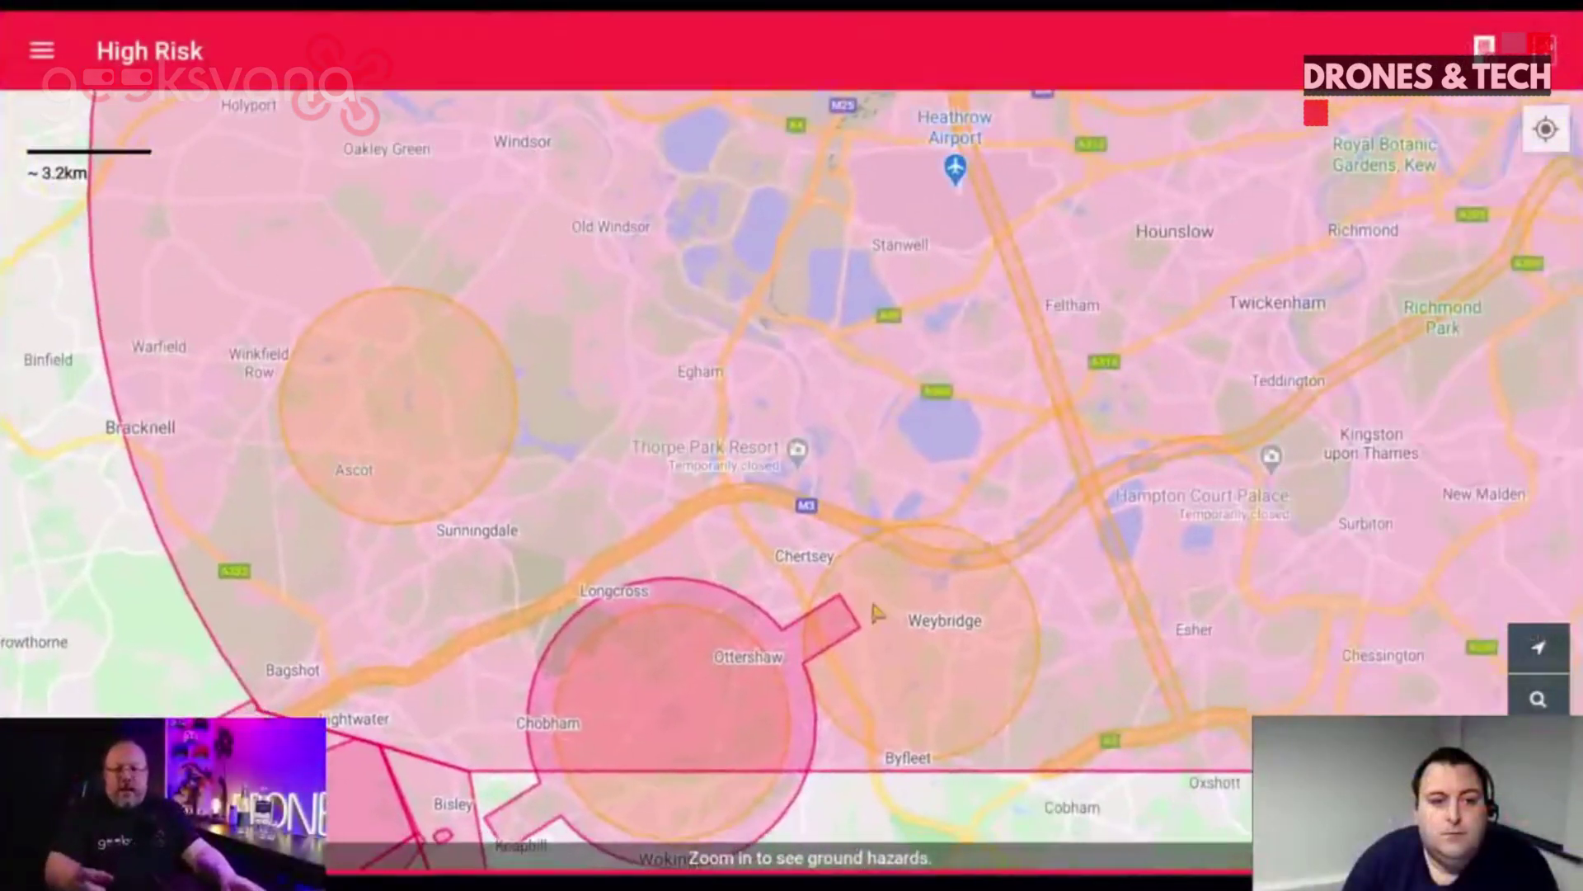
left_click_drag(1009, 478, 989, 804)
left_click_drag(1129, 643, 1035, 340)
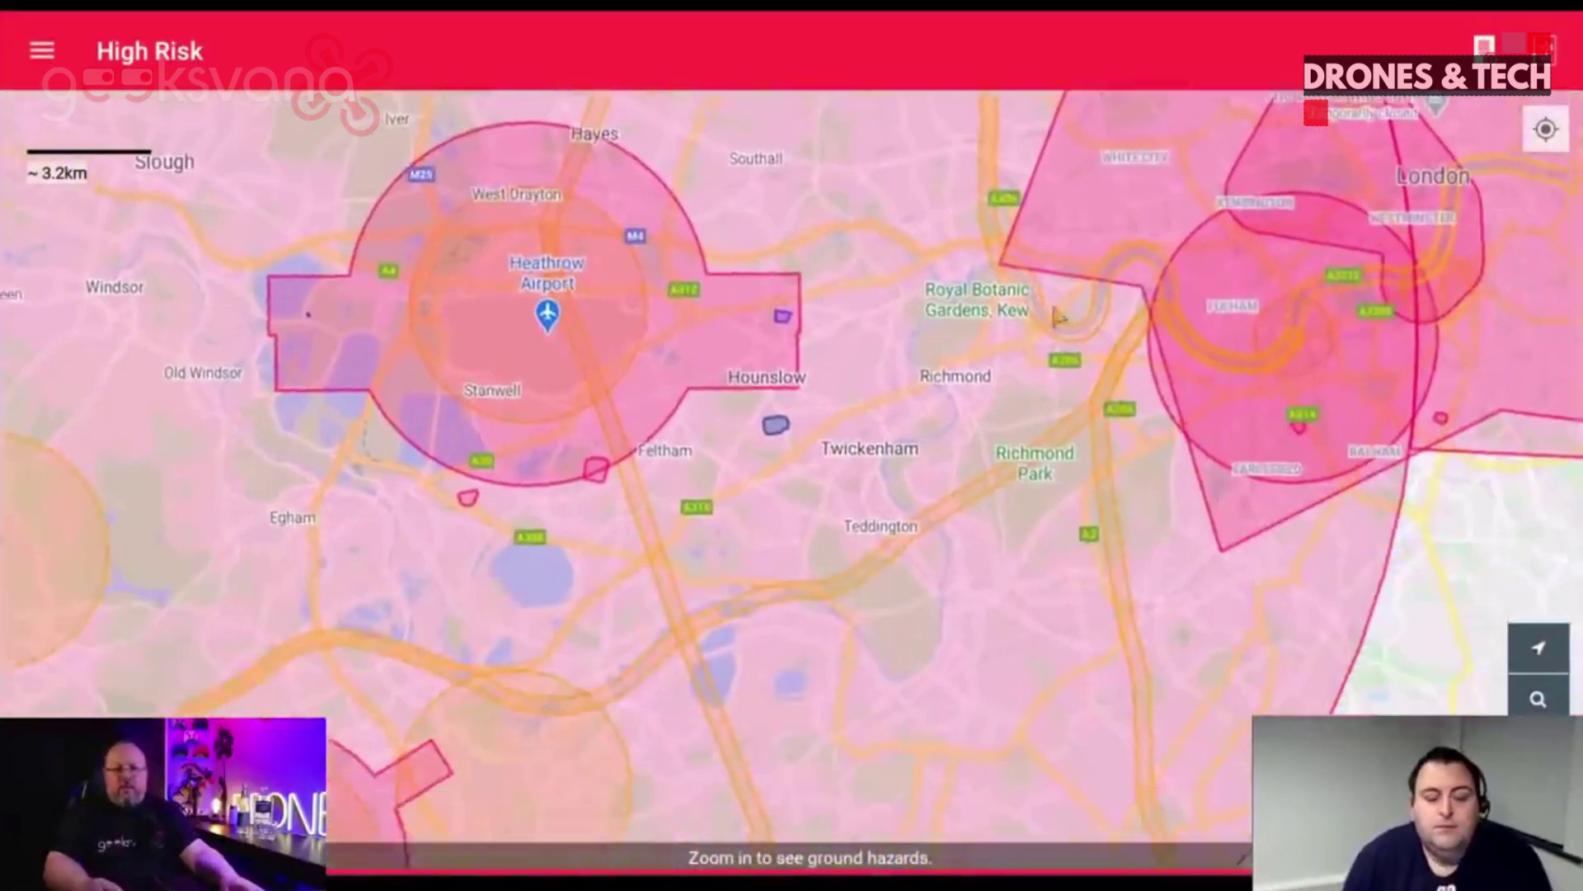
left_click_drag(1131, 564, 1191, 402)
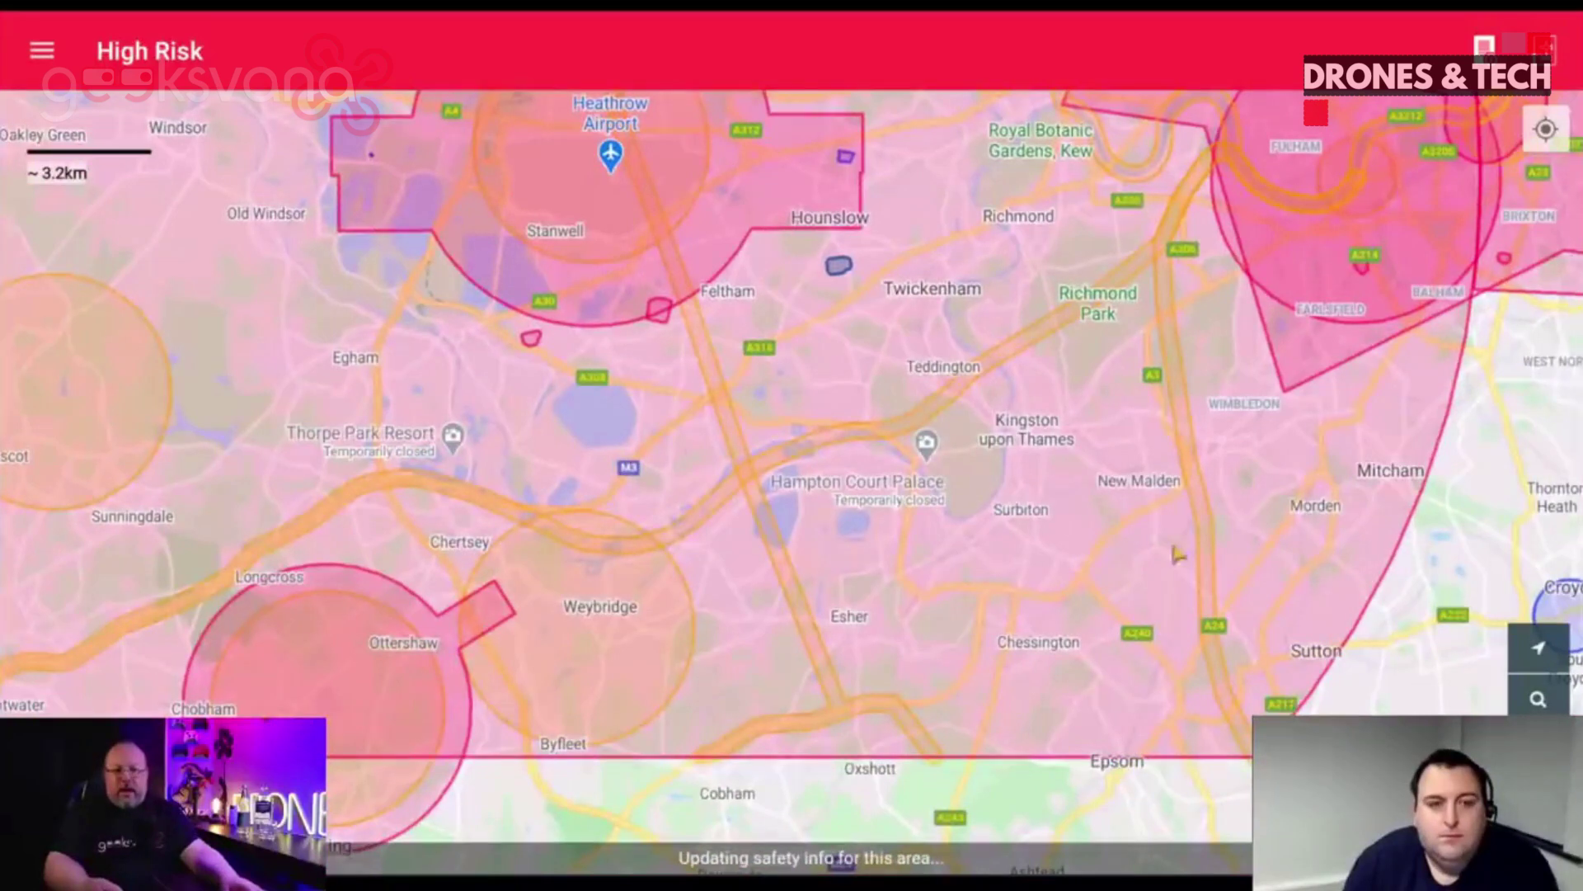
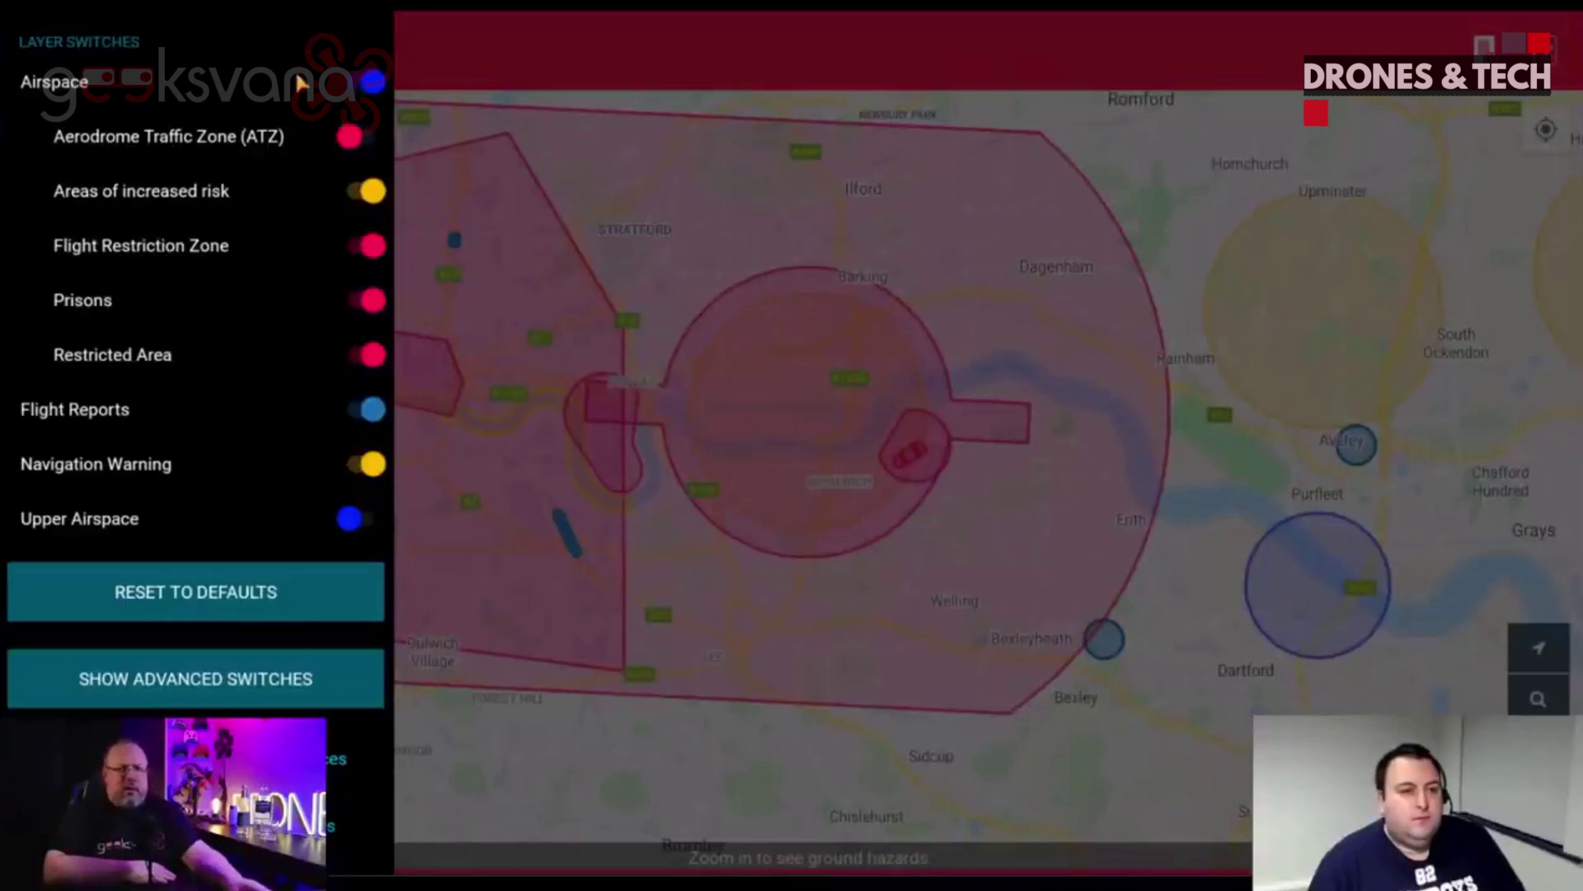
- Examine the Airspace group in the map's layer switches
left_click(221, 83)
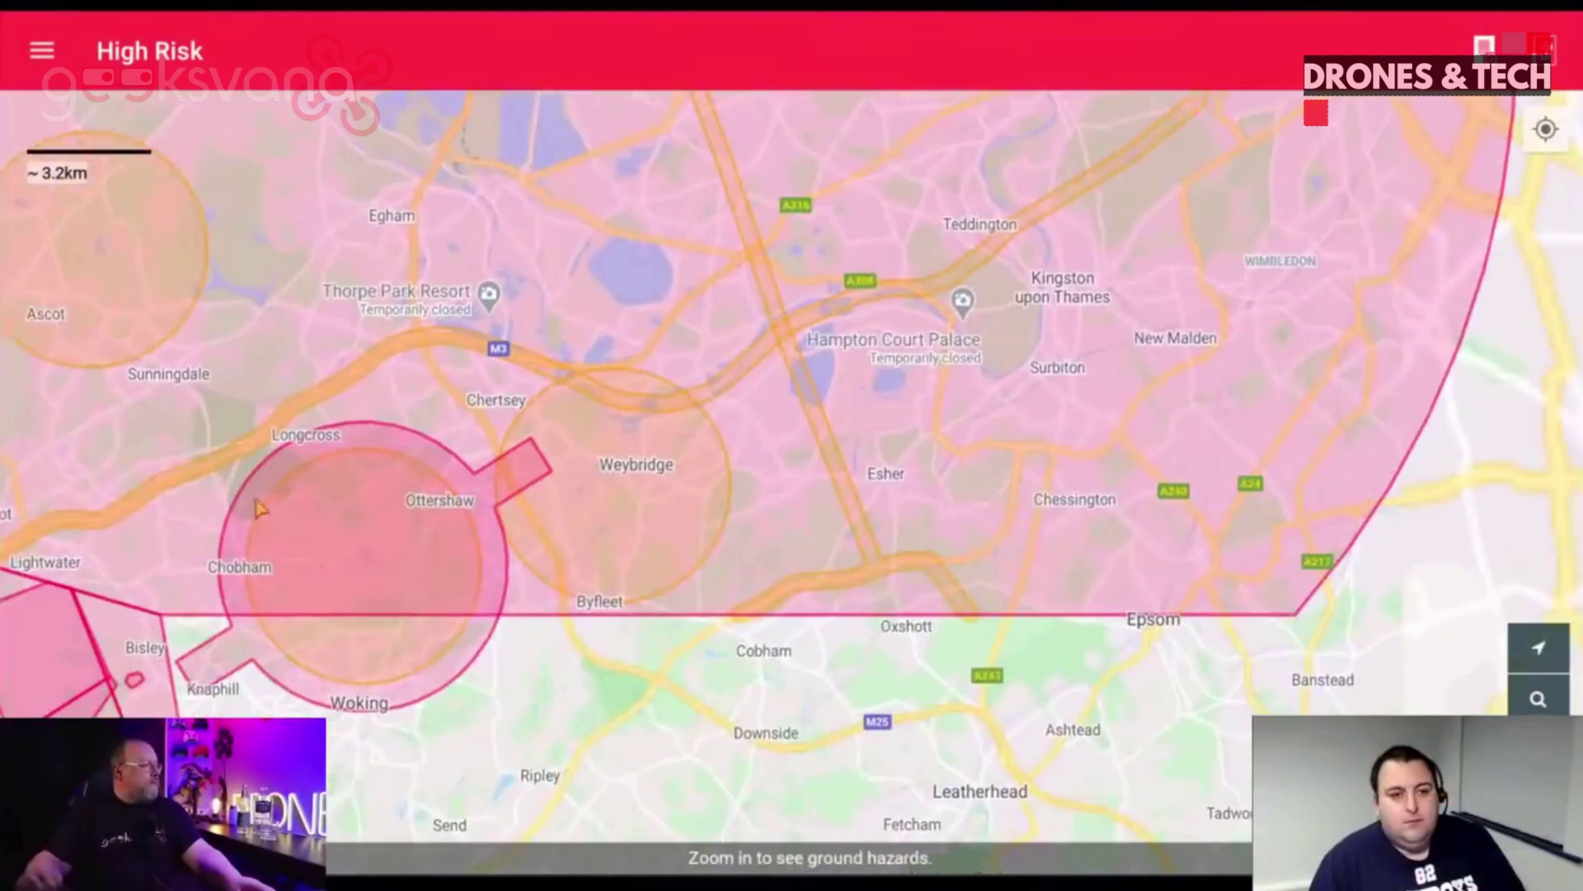
- Open the blue navigation warning zone over Croydon, read its summary and full NOTAM text, and close the details
left_click_drag(1205, 332, 91, 653)
left_click_drag(923, 368, 566, 329)
left_click_drag(719, 441, 735, 176)
left_click_drag(552, 470, 784, 396)
left_click_drag(301, 523, 484, 463)
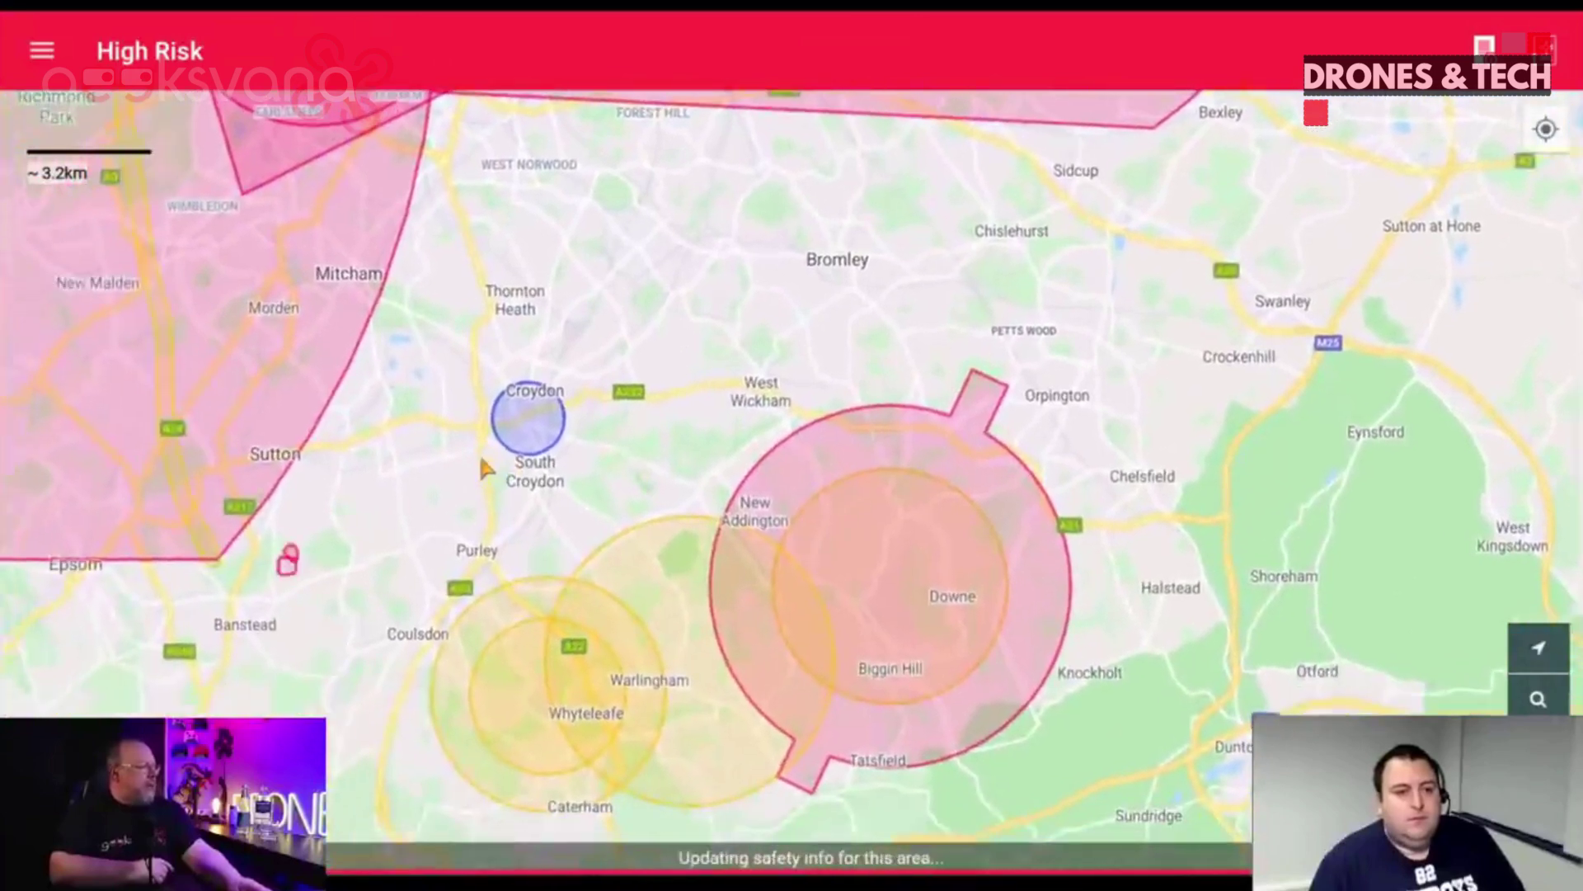
left_click(522, 433)
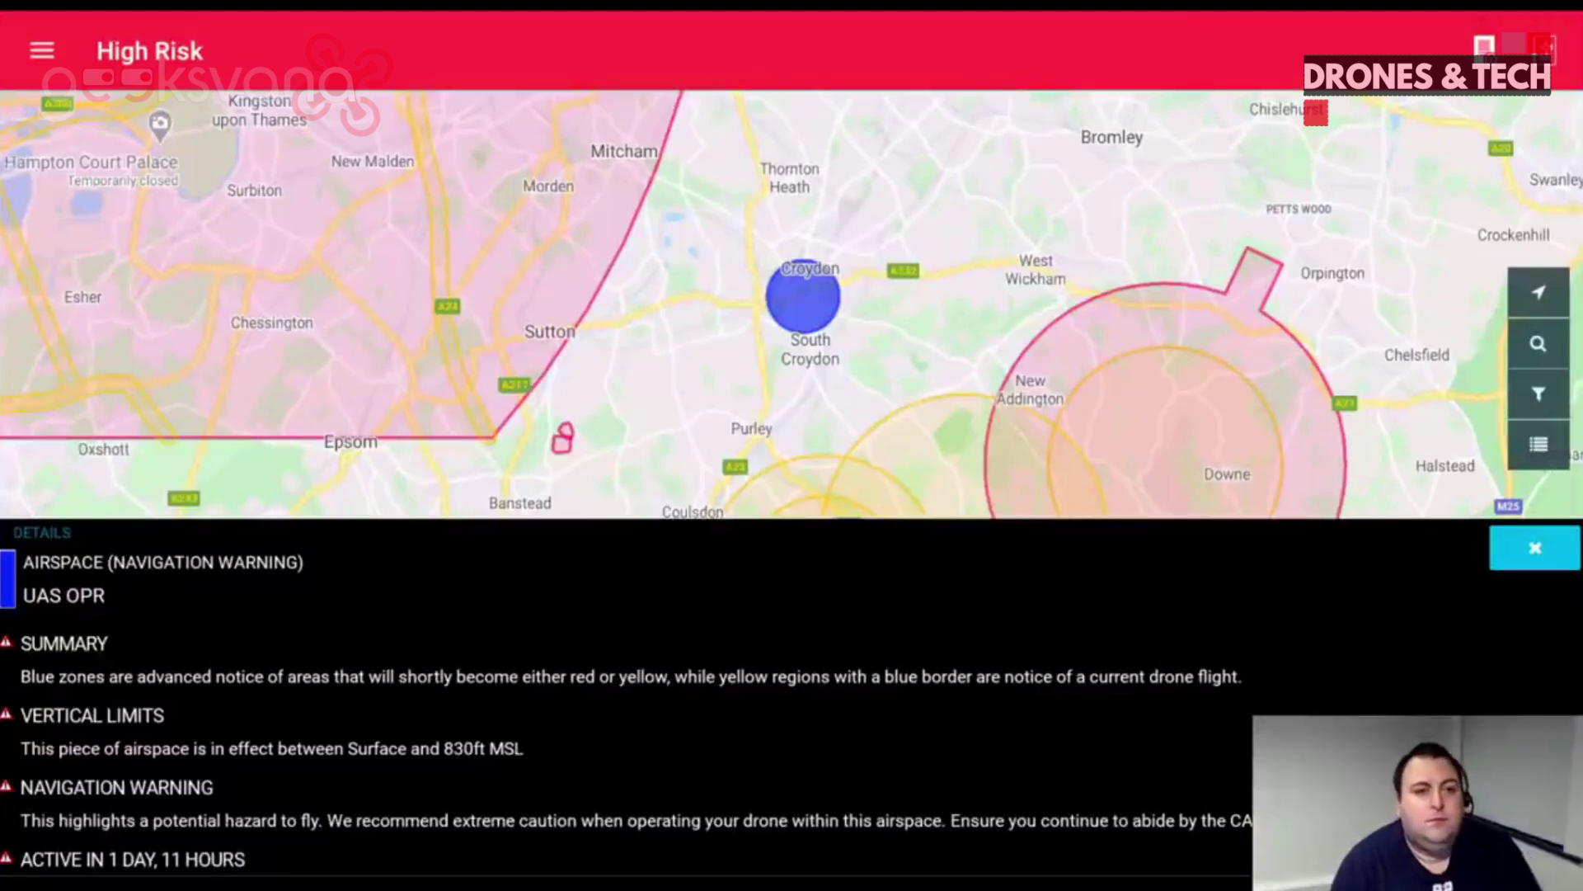
scroll(627, 701, "down", 6)
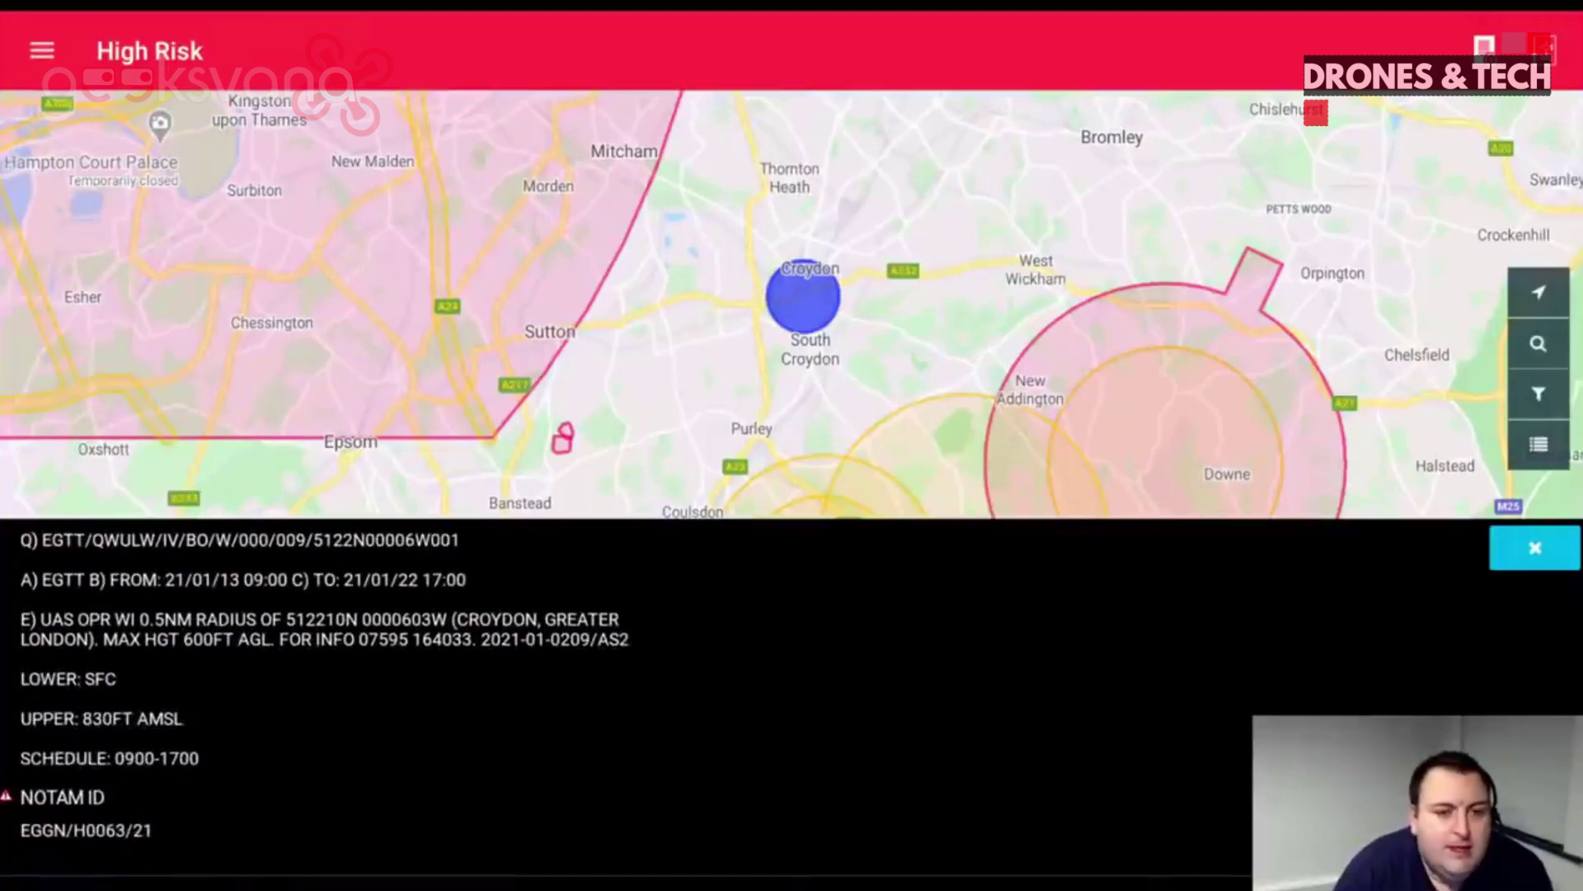
scroll(626, 701, "up", 6)
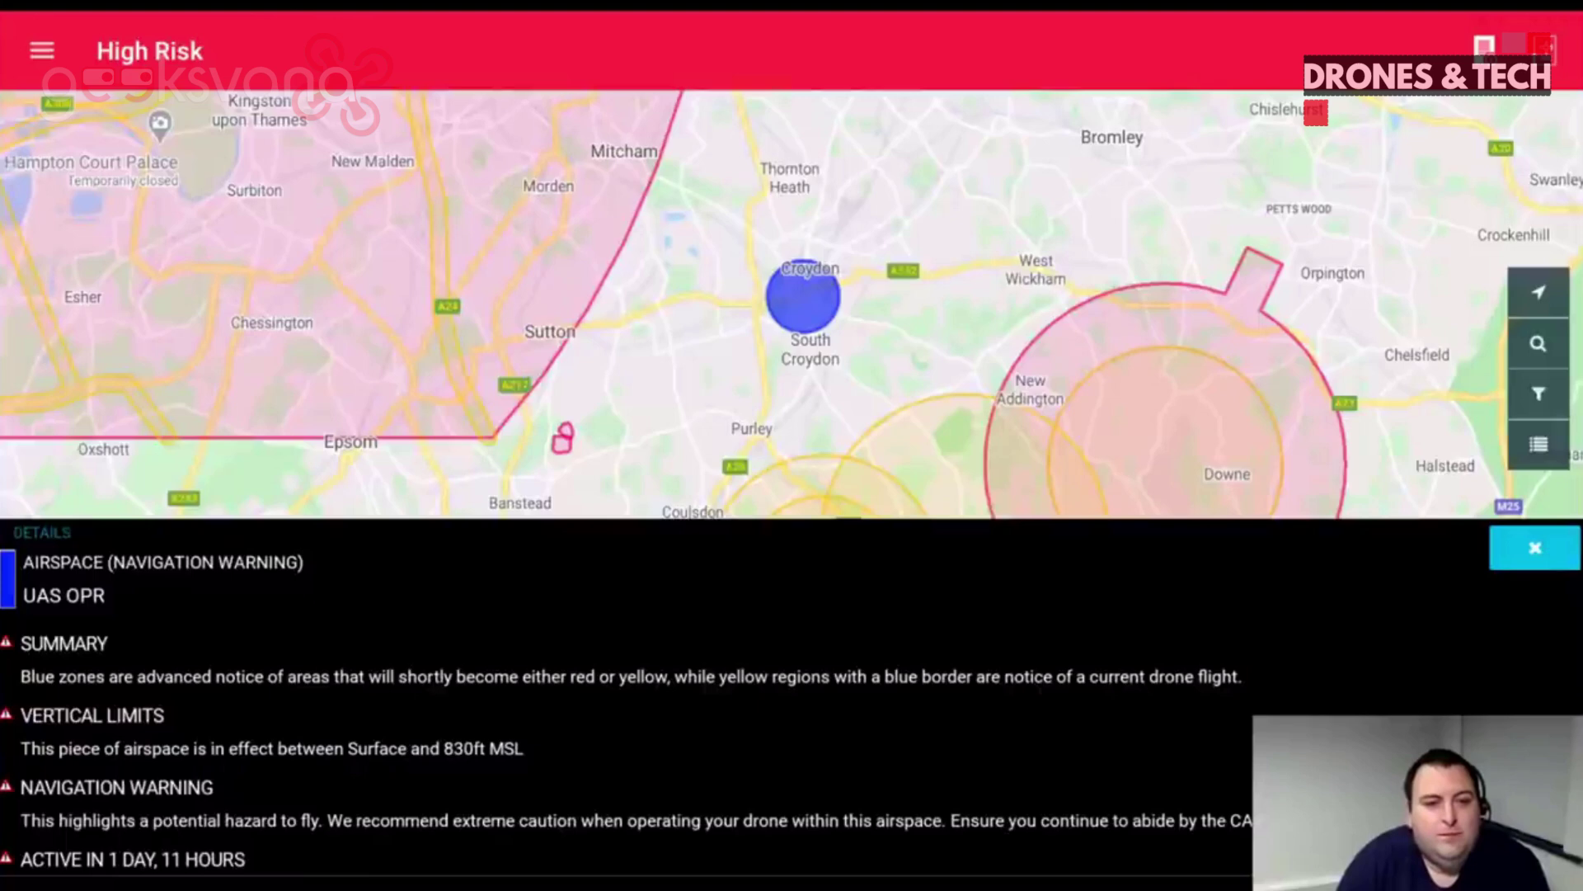
left_click(1535, 548)
- Show the details of the user-submitted flight report marked at Bexleyheath
left_click_drag(1115, 333, 766, 466)
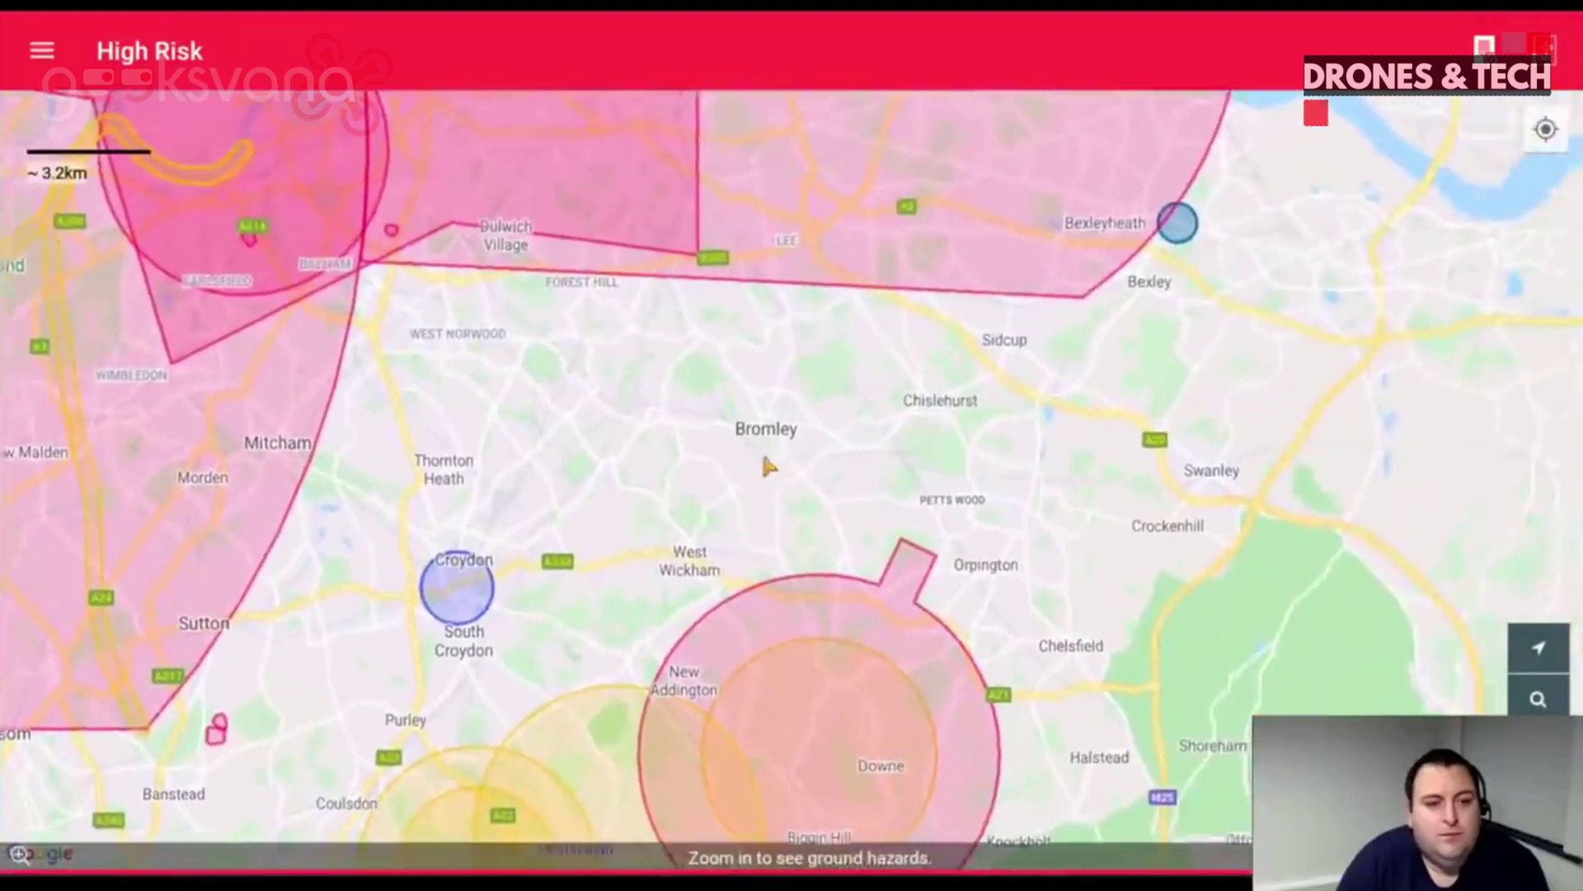
left_click(1177, 222)
left_click(546, 686)
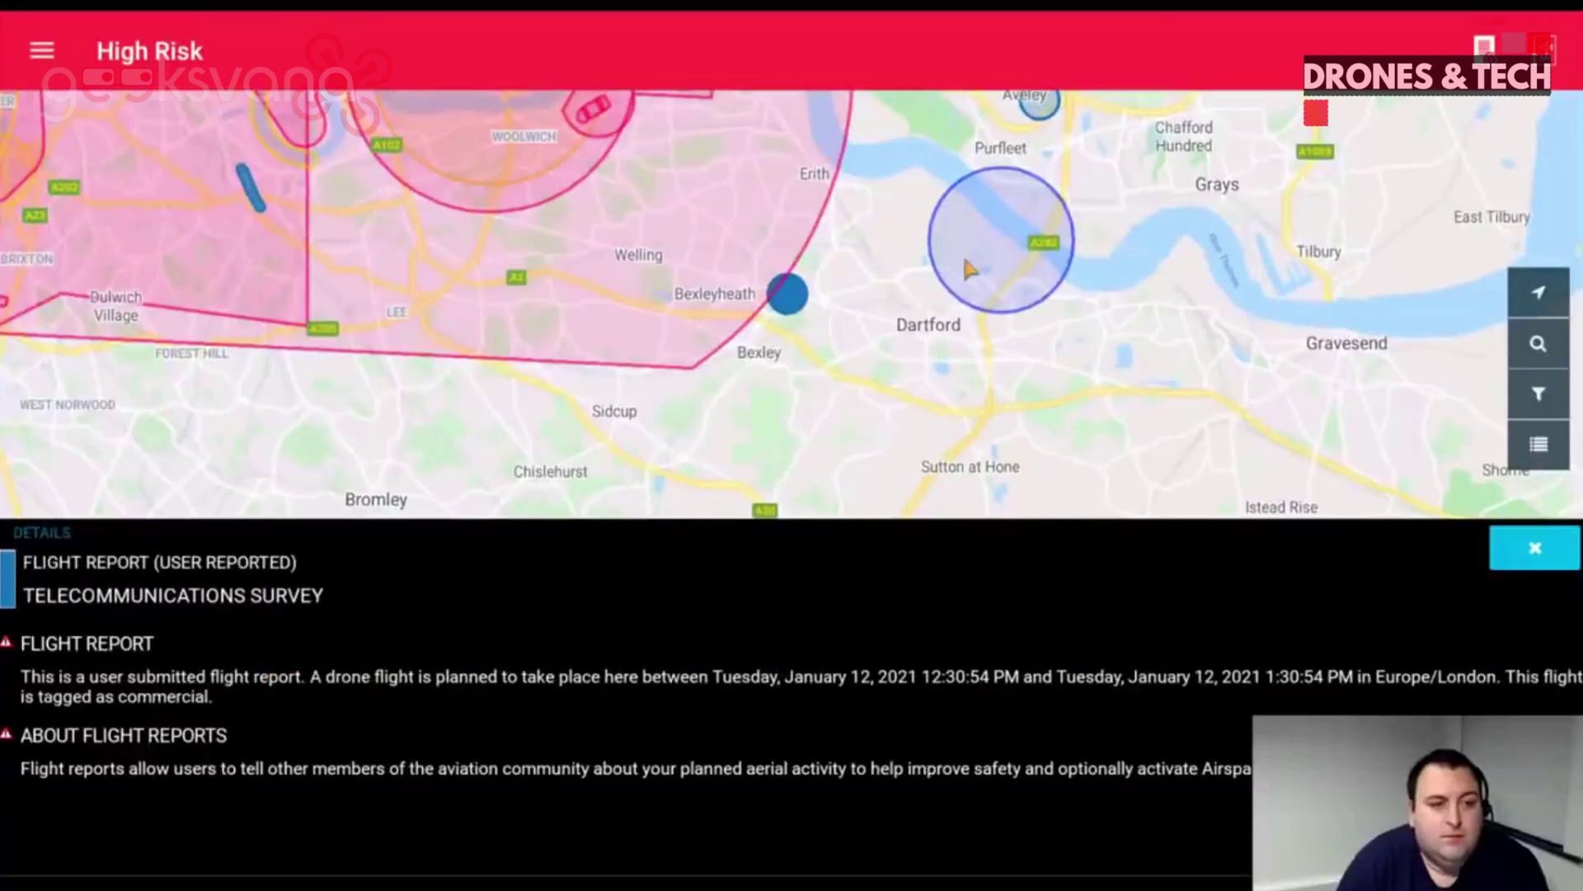
- Open the blue navigation warning zone north of Dartford, read through its NOTAM details and close them
left_click(984, 259)
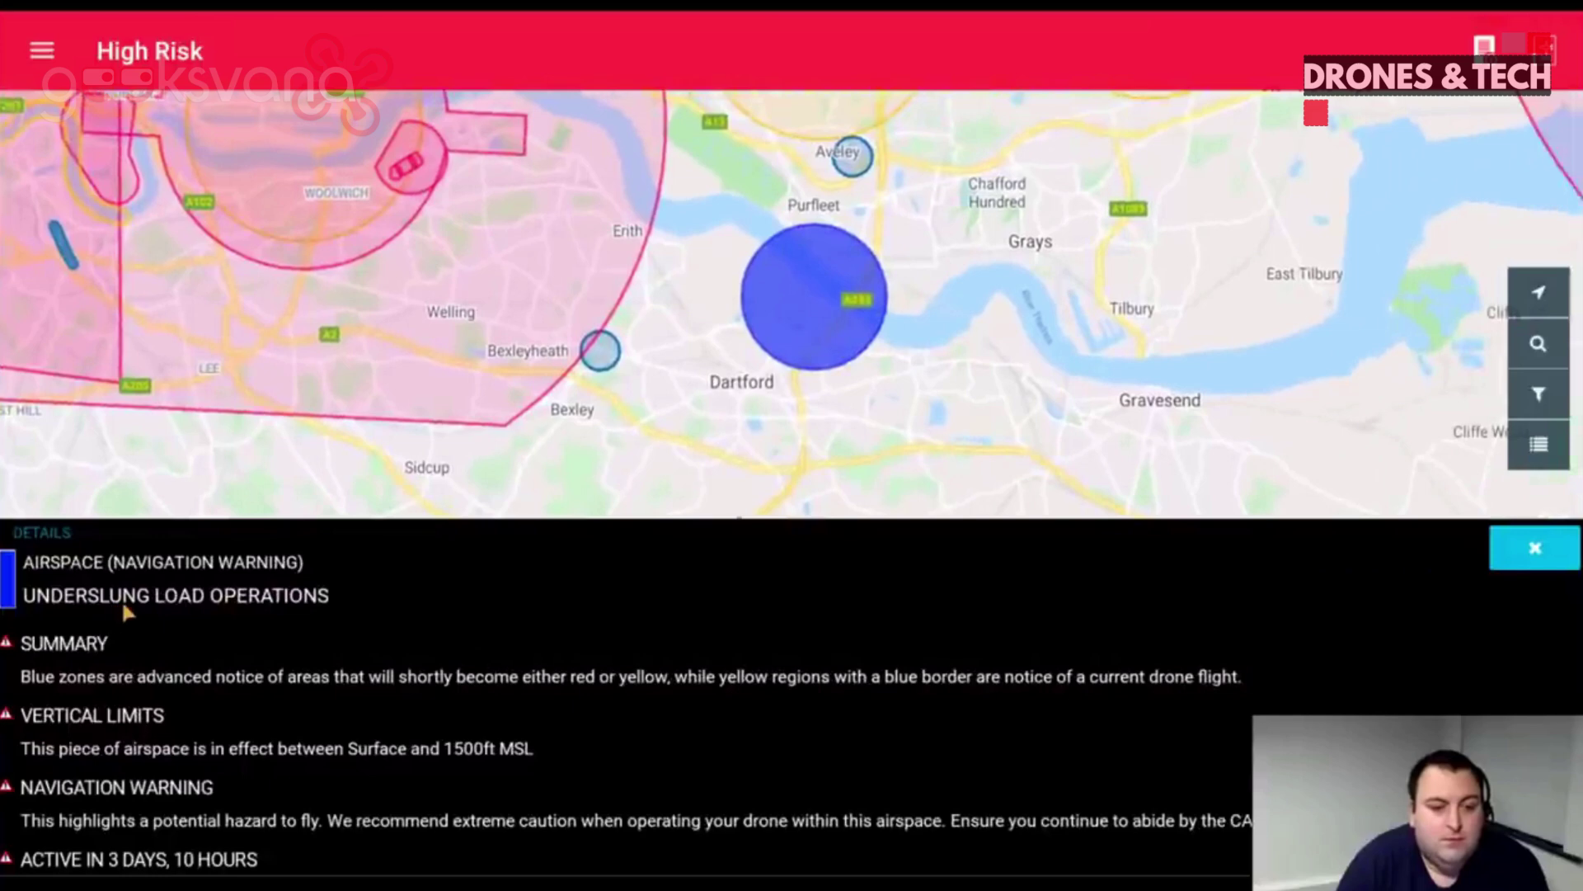
scroll(501, 661, "down", 5)
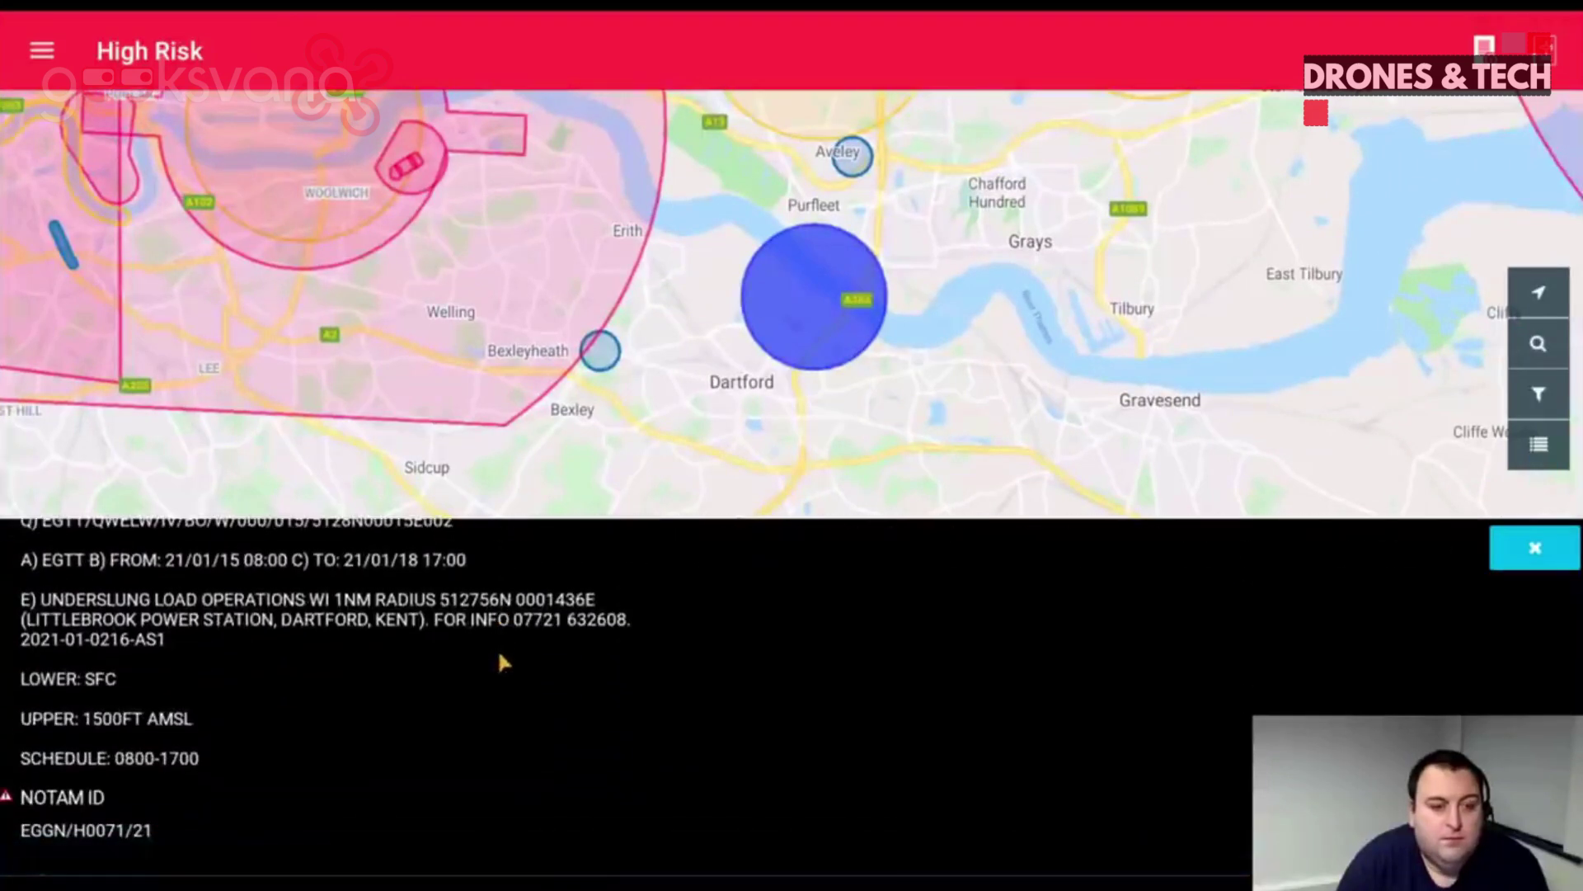
scroll(501, 663, "up", 5)
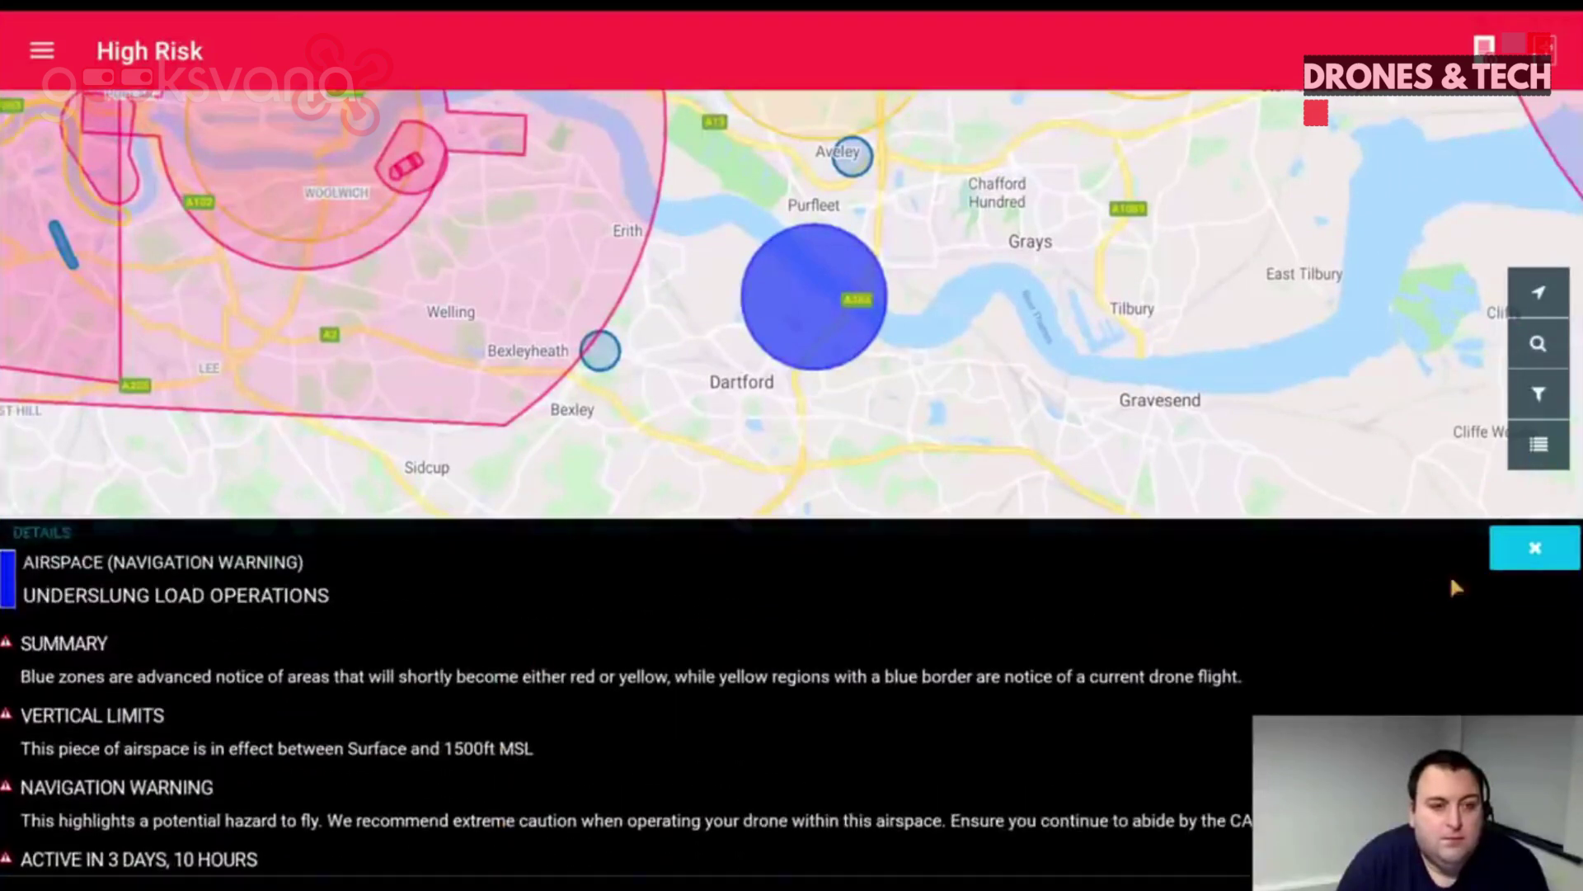
left_click(1535, 550)
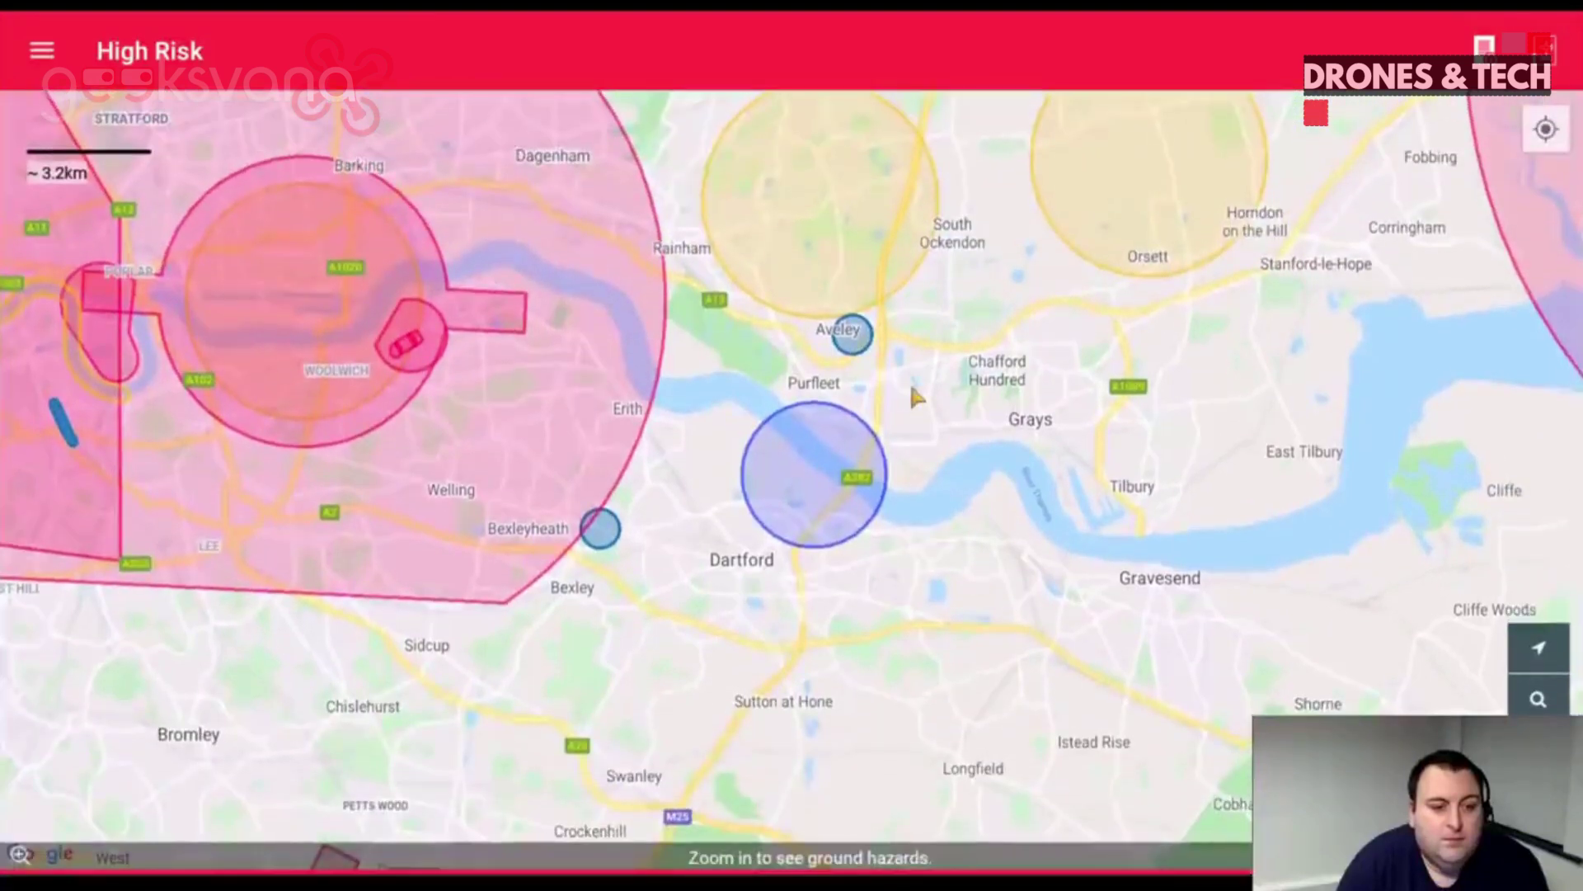
- View and close the details of the Aveley flight report and of the yellow increased-risk zone above Orsett
left_click(854, 333)
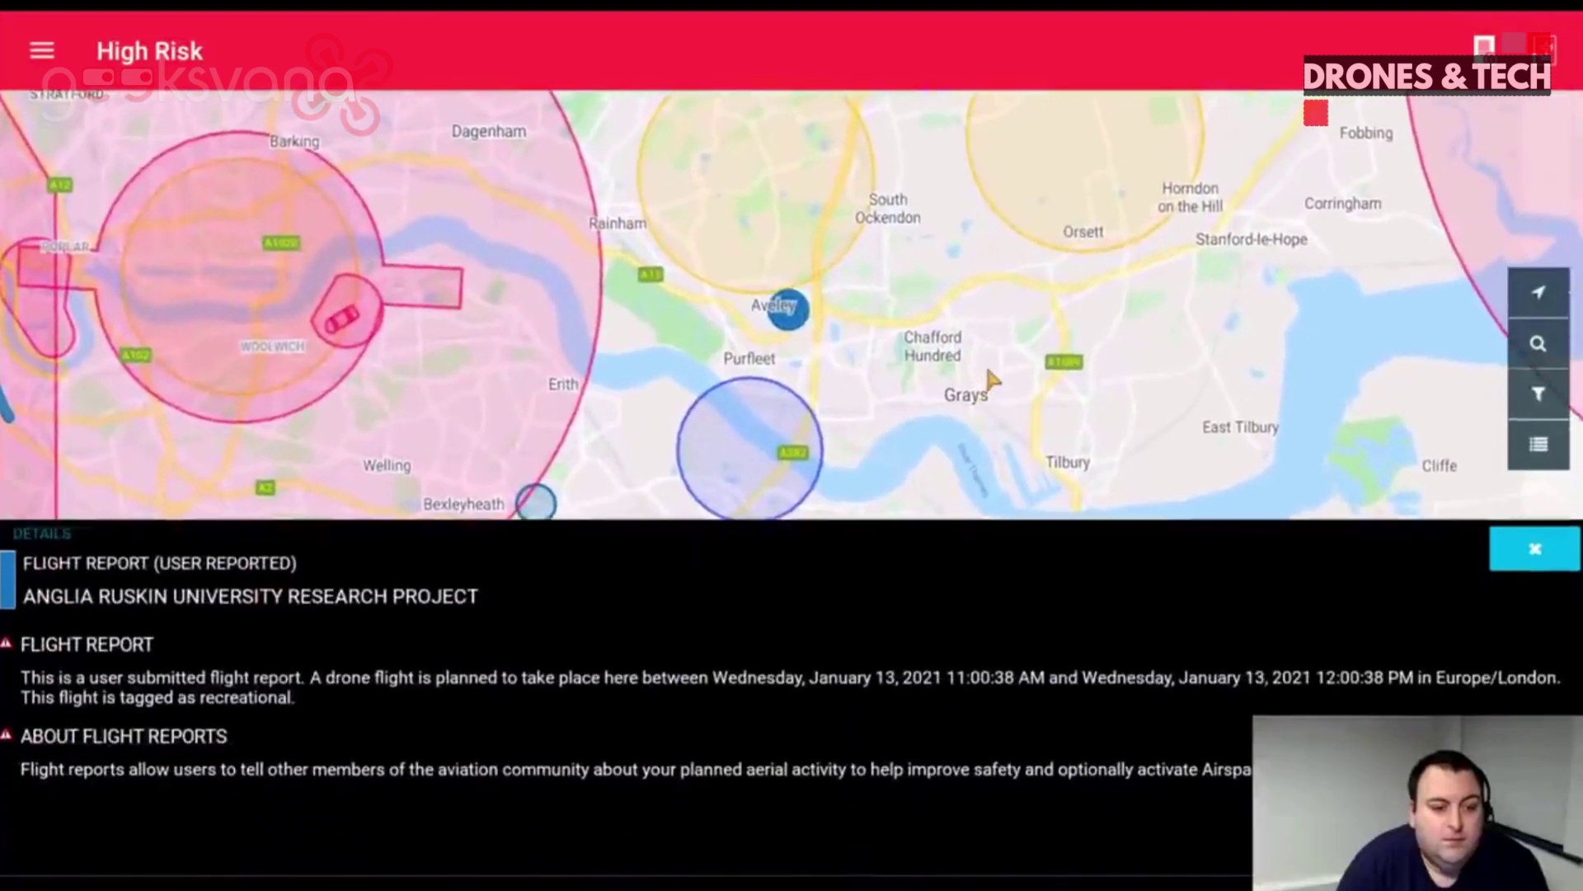
left_click(1536, 548)
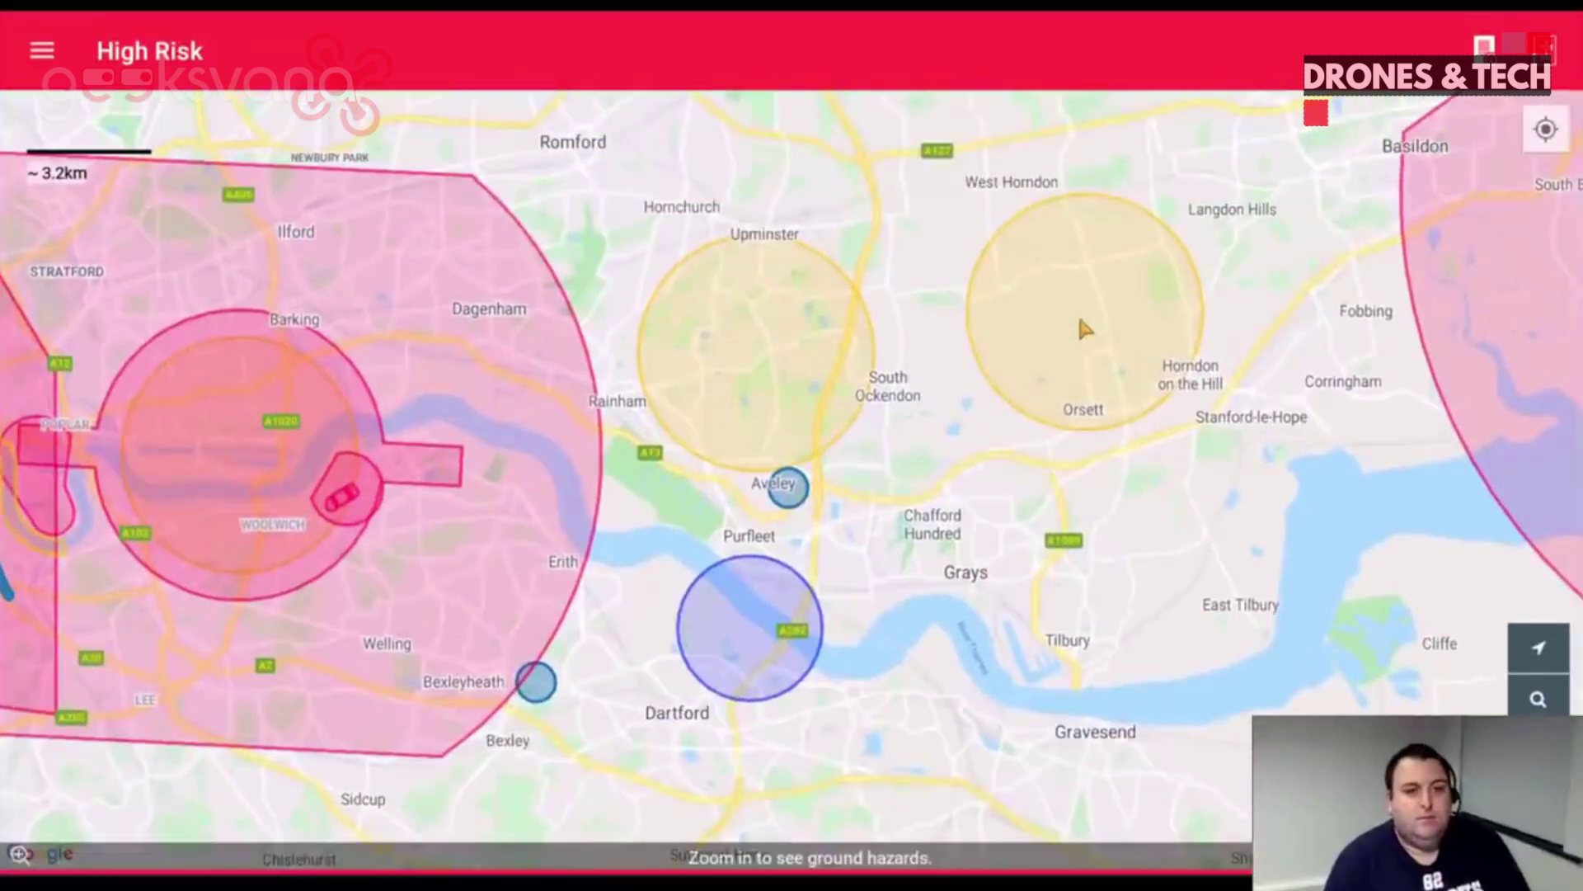
left_click(1077, 312)
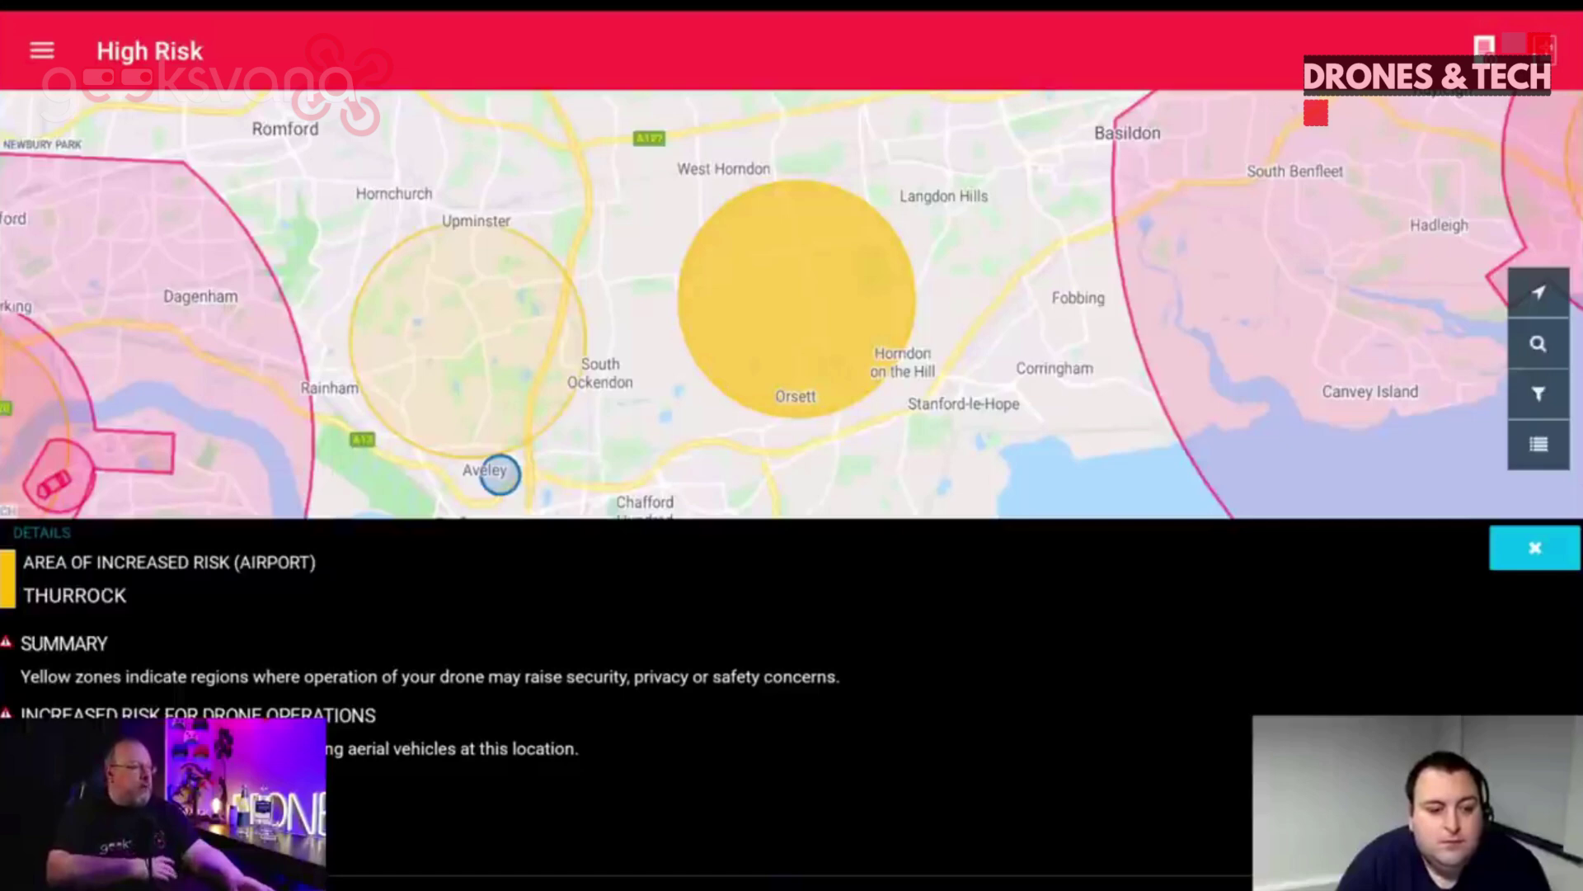
left_click(1534, 550)
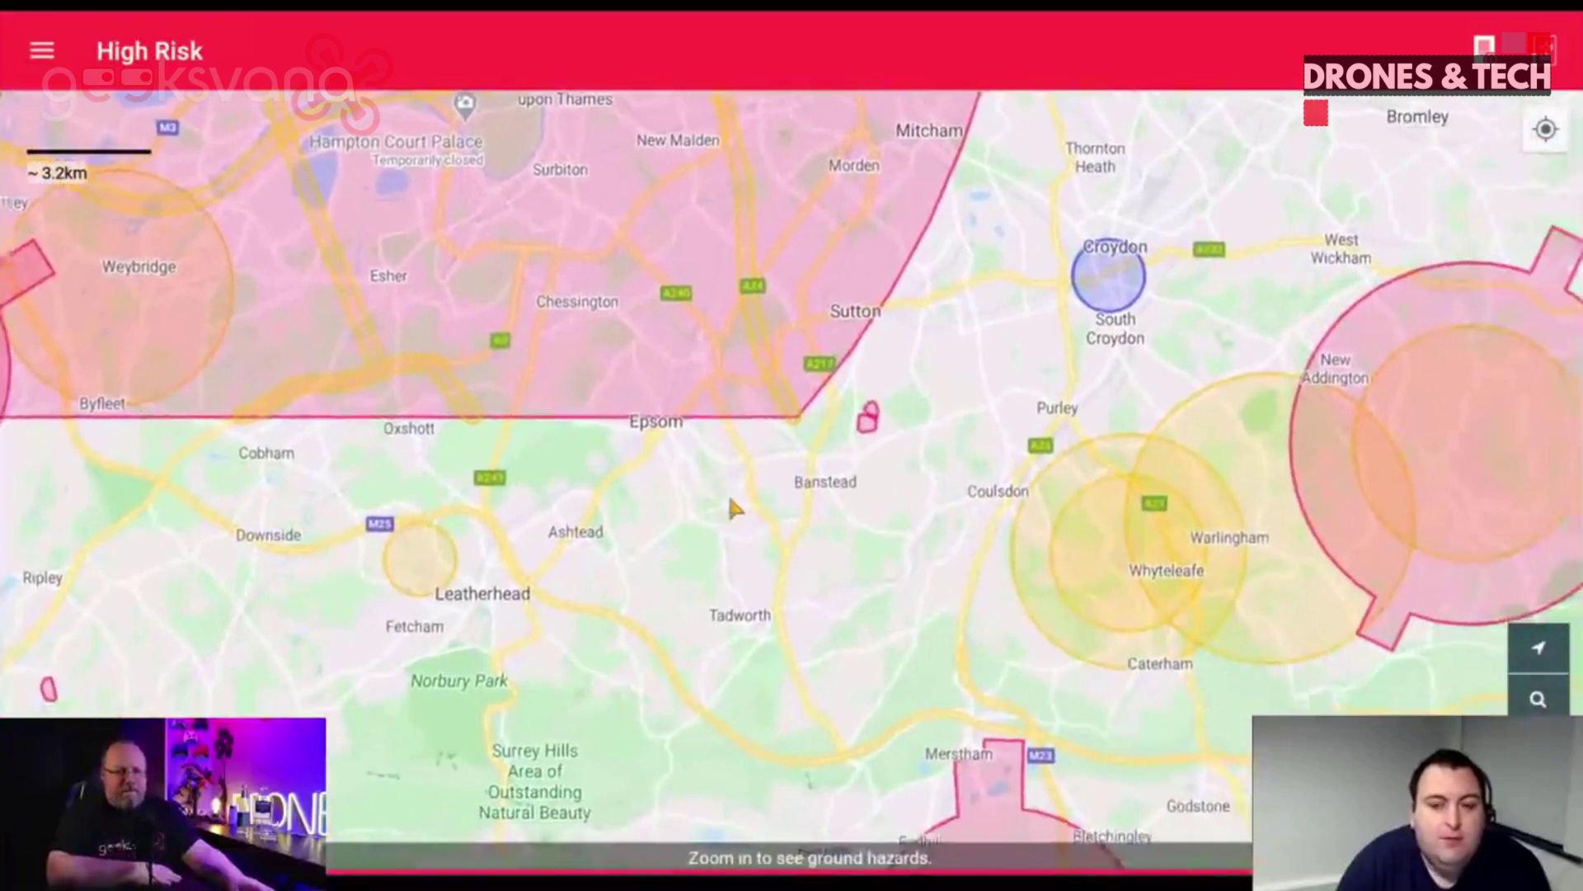
- List the overlapping zones where New Addington meets Warlingham, look over the area towards Leatherhead, and close the list
left_click(1187, 424)
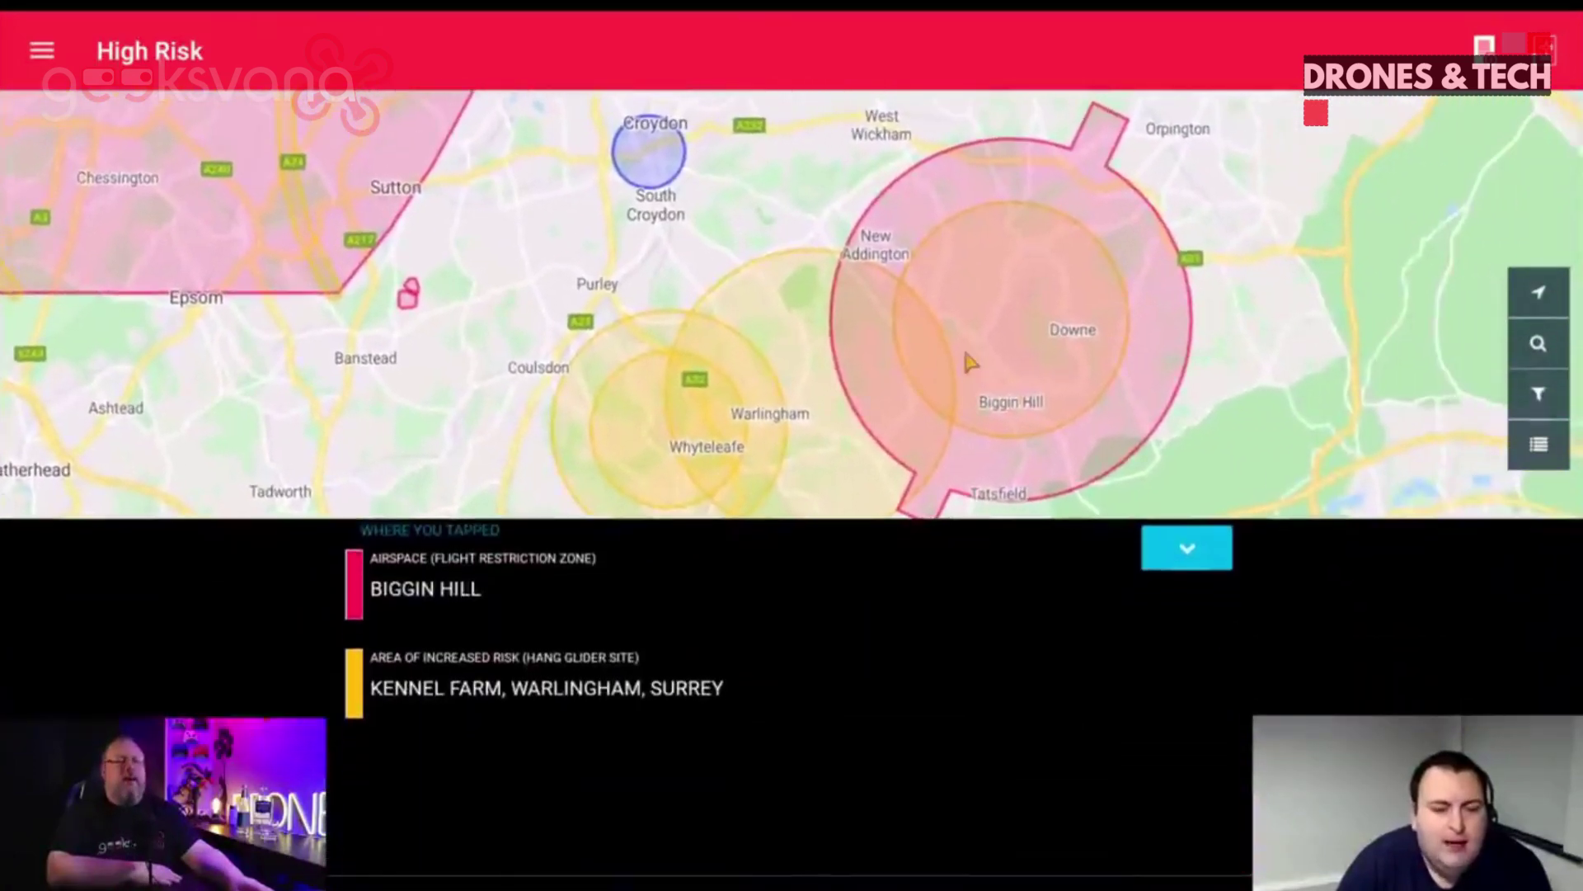
left_click_drag(528, 305, 770, 212)
left_click_drag(577, 329, 725, 162)
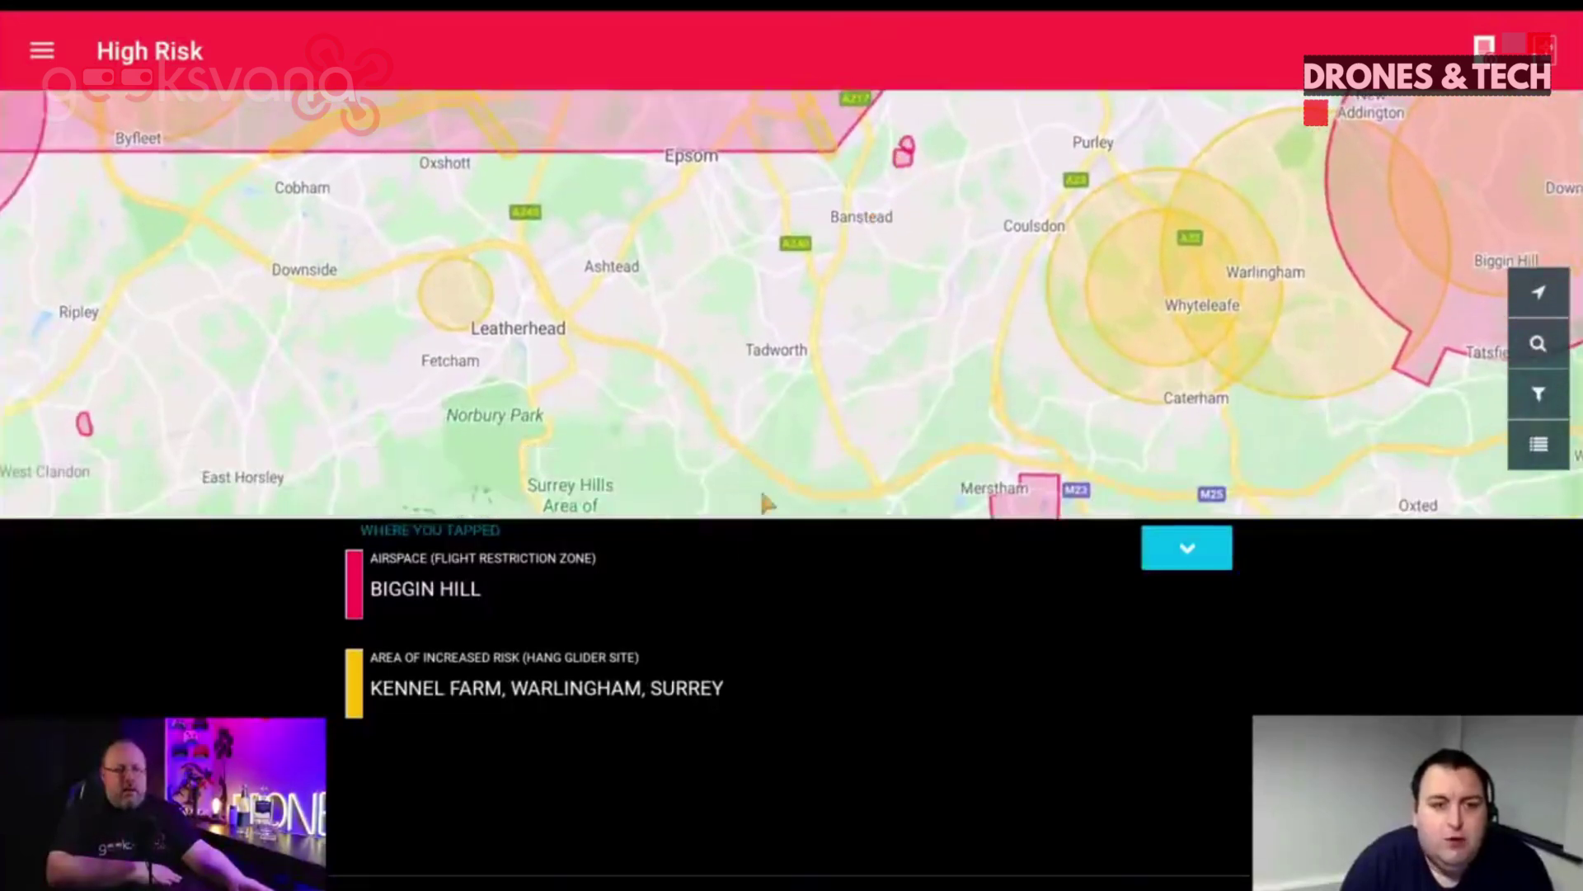
left_click(1155, 551)
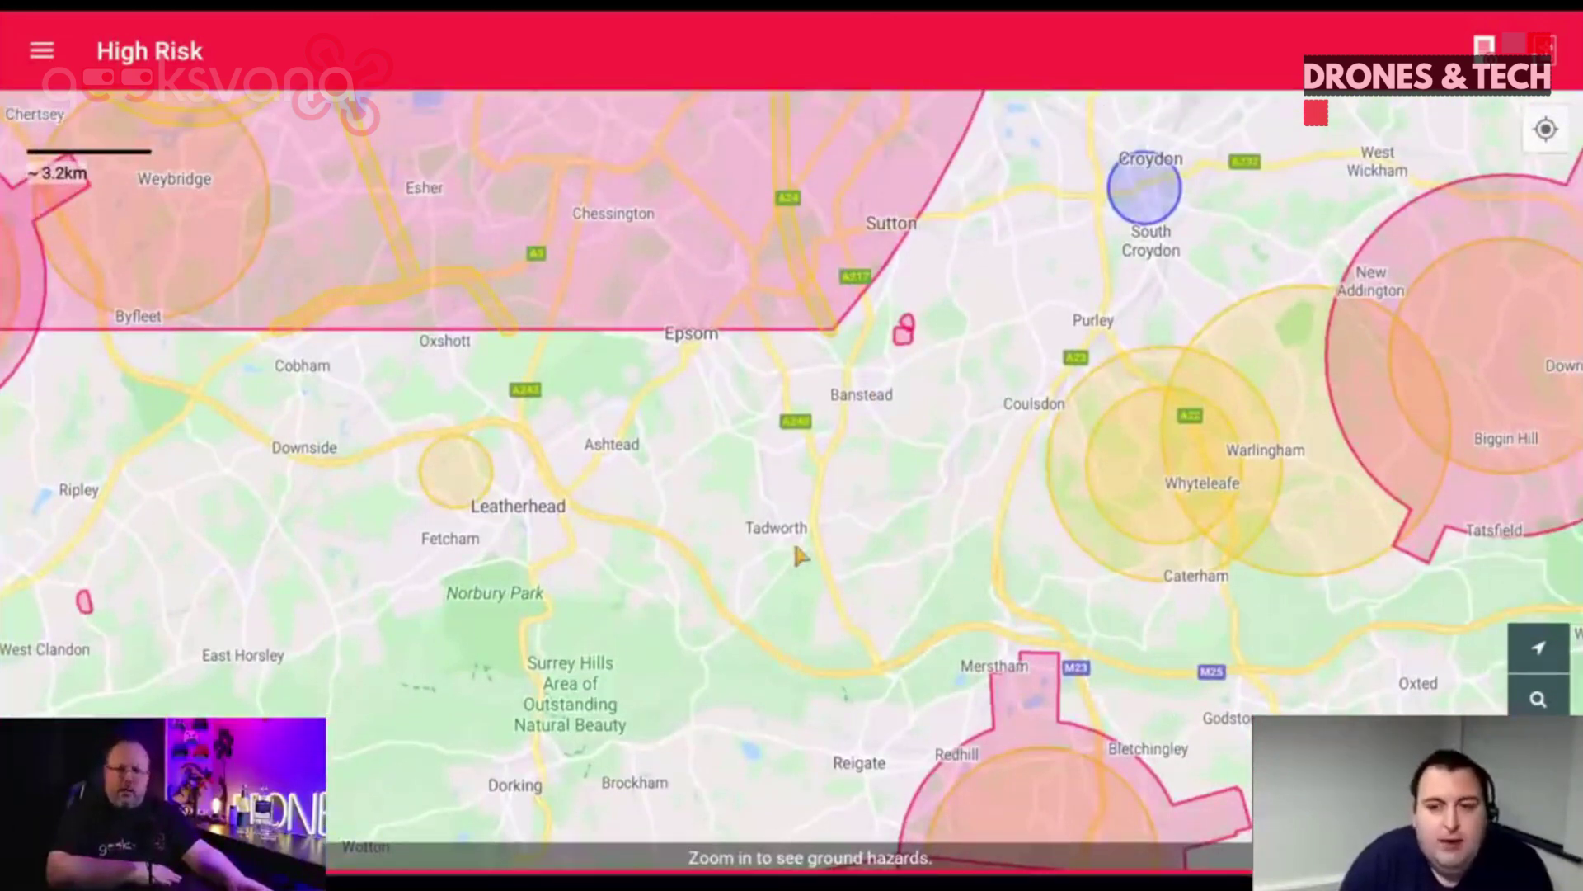
- Begin a flight report near Tadworth and try take-off locations north of Kingswood Park, at The Children's Trust School and near Pets Corner
scroll(800, 530, "up", 2)
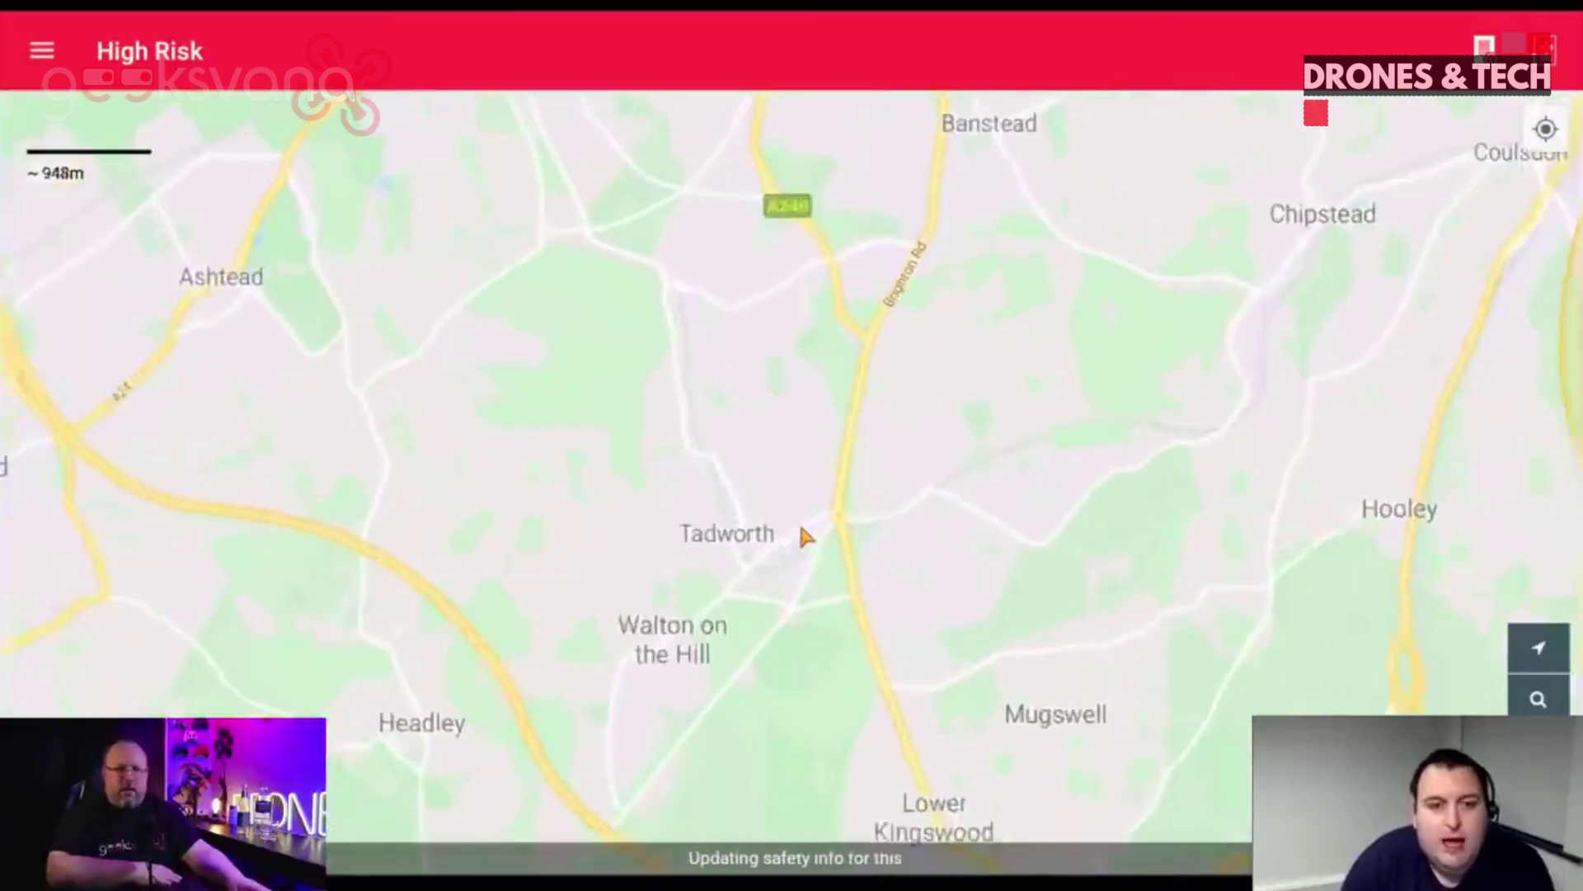
scroll(801, 532, "up", 1)
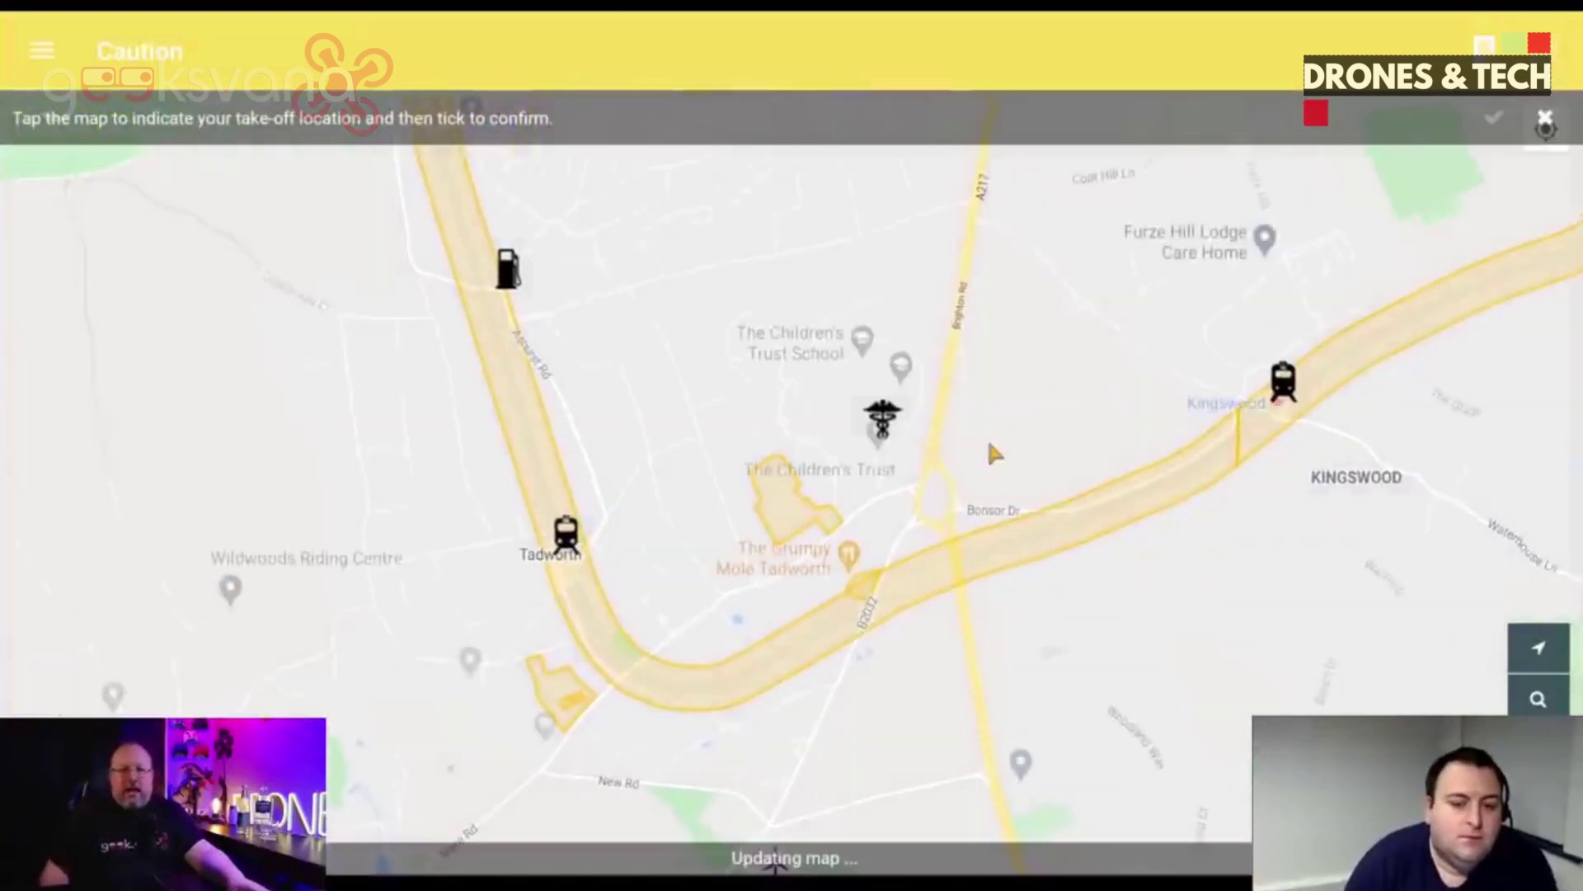
left_click(1028, 311)
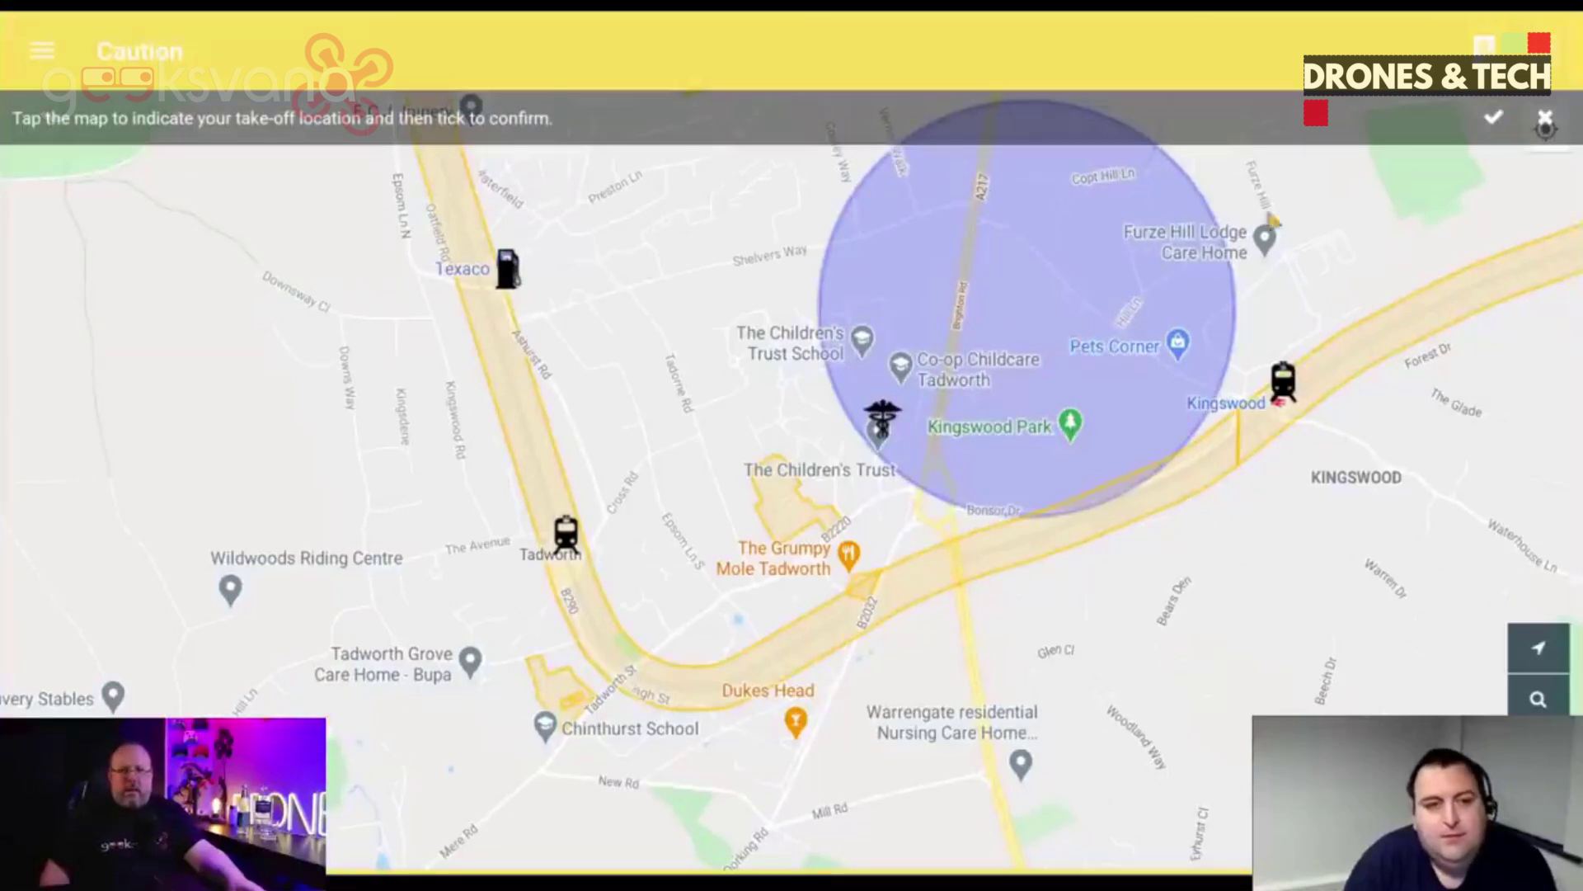
left_click_drag(1043, 307, 1134, 284)
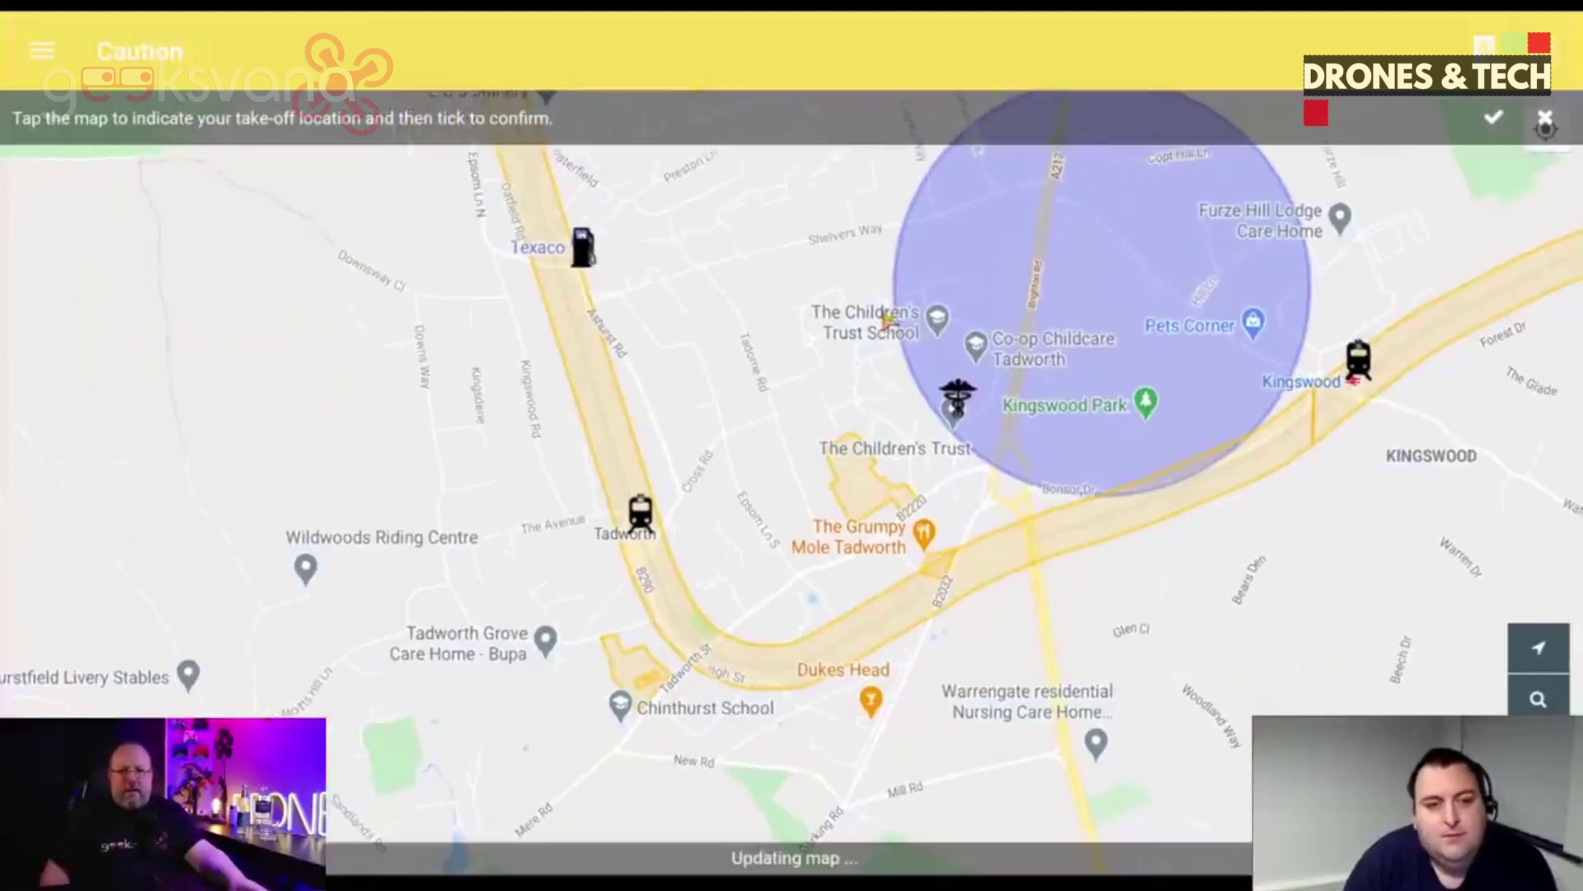
left_click(866, 347)
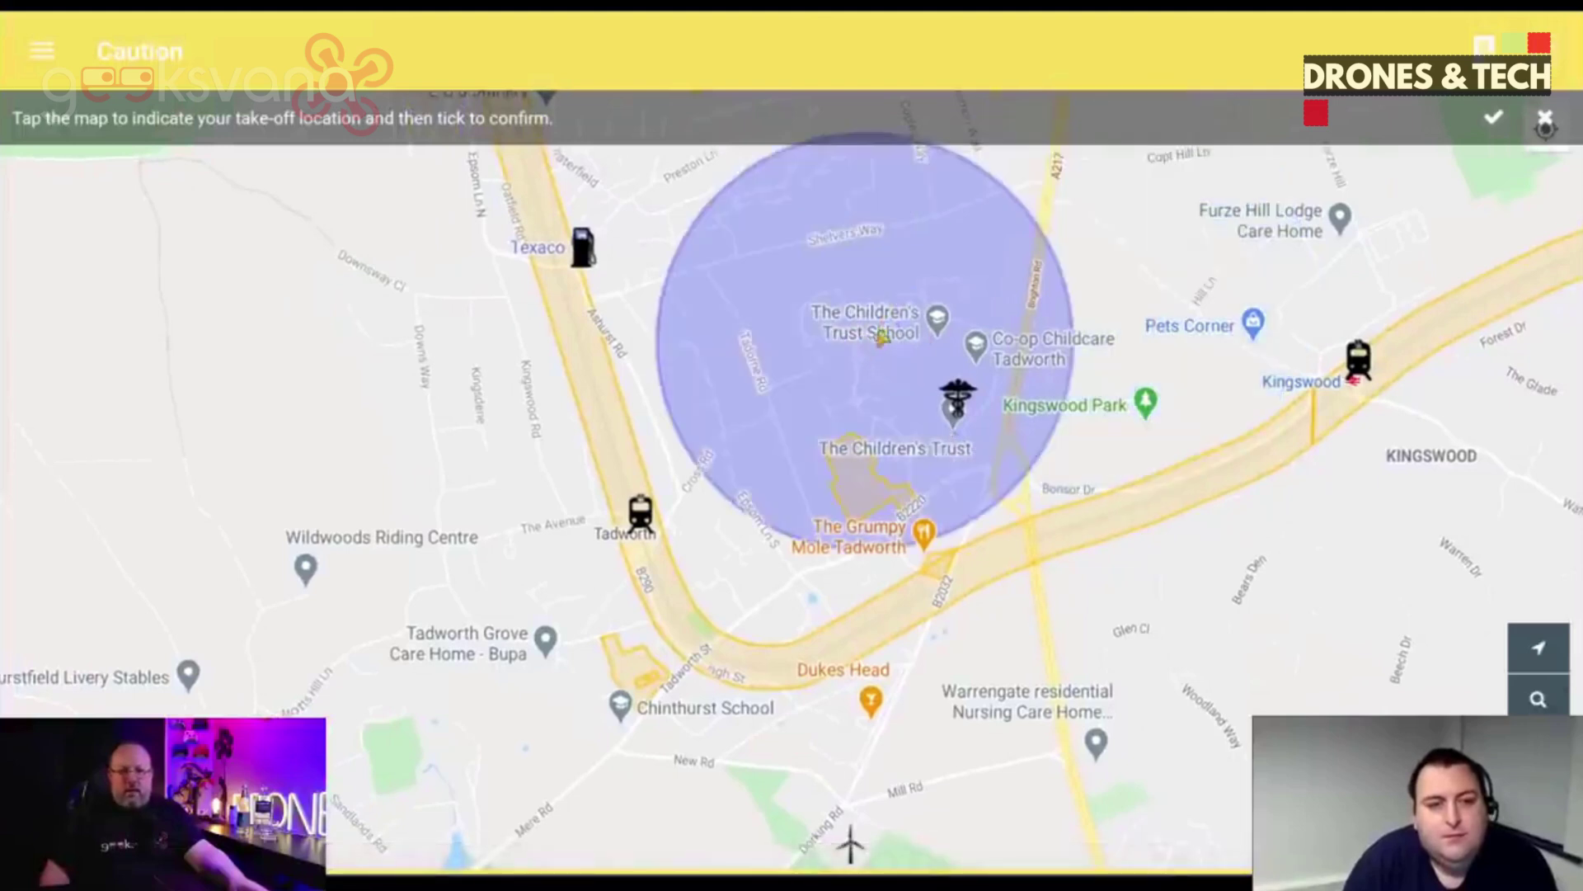
left_click(1198, 274)
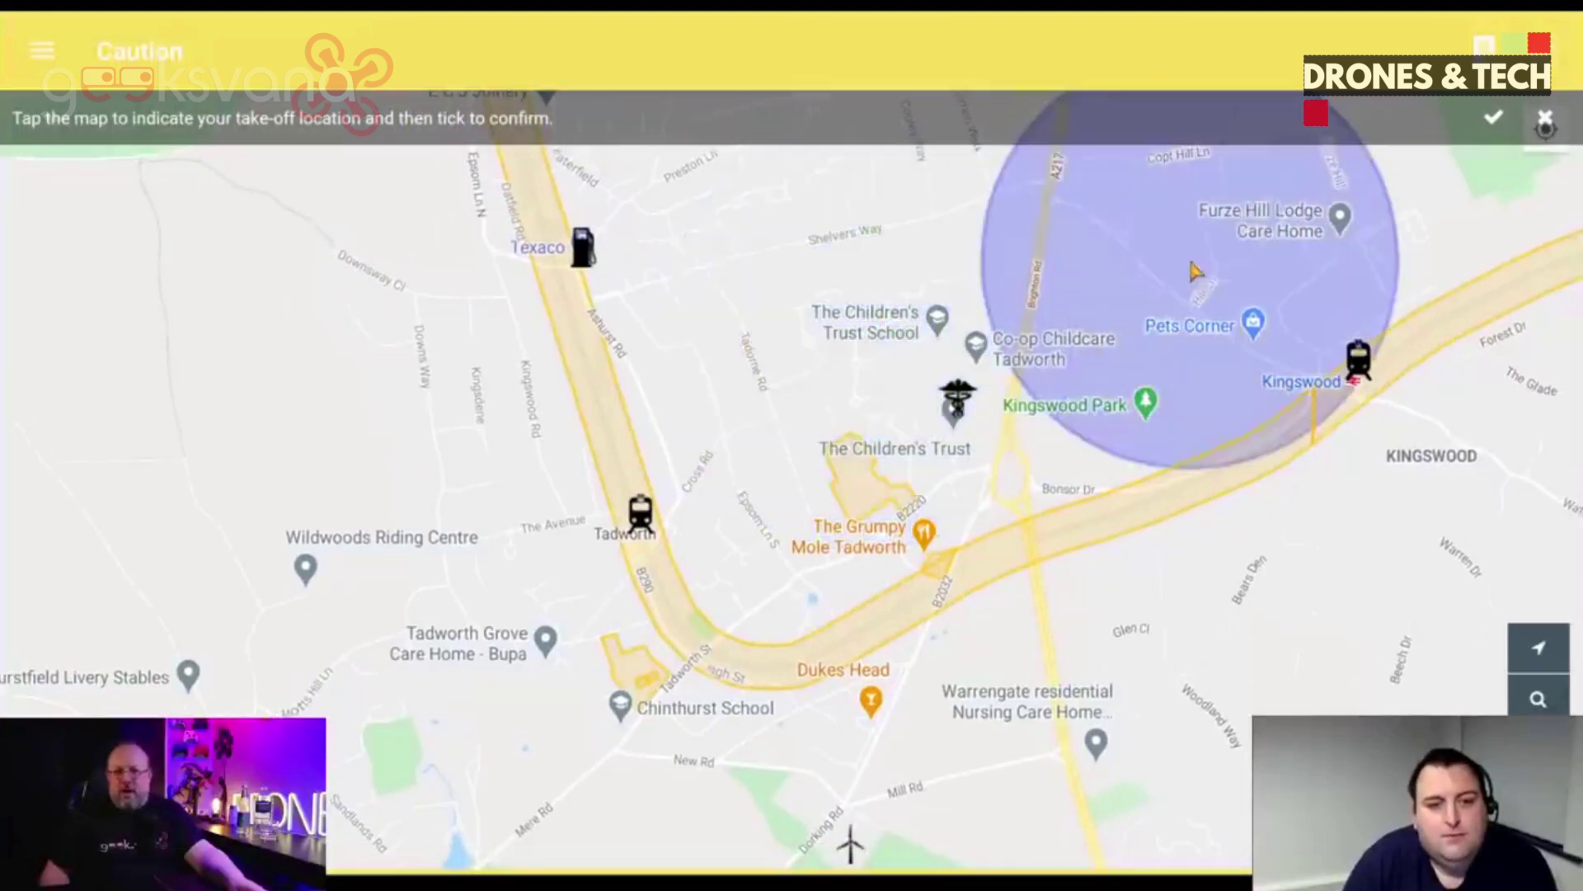
- Set the take-off location on the green field north-east of Furze Hill Lodge Care Home and confirm it
left_click_drag(1385, 238, 1079, 445)
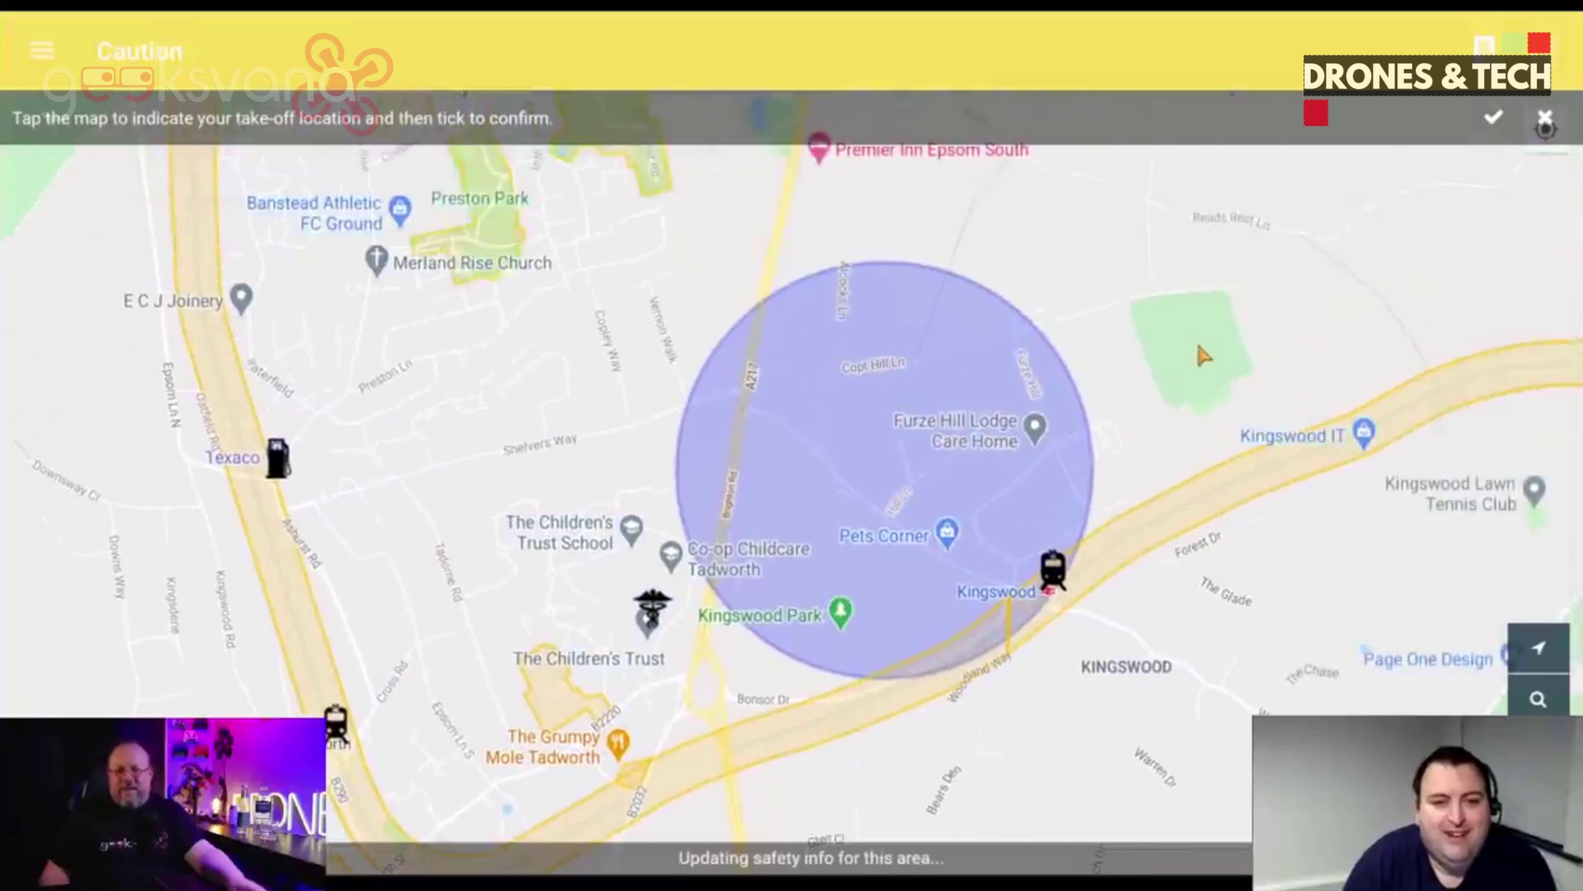
left_click(1198, 346)
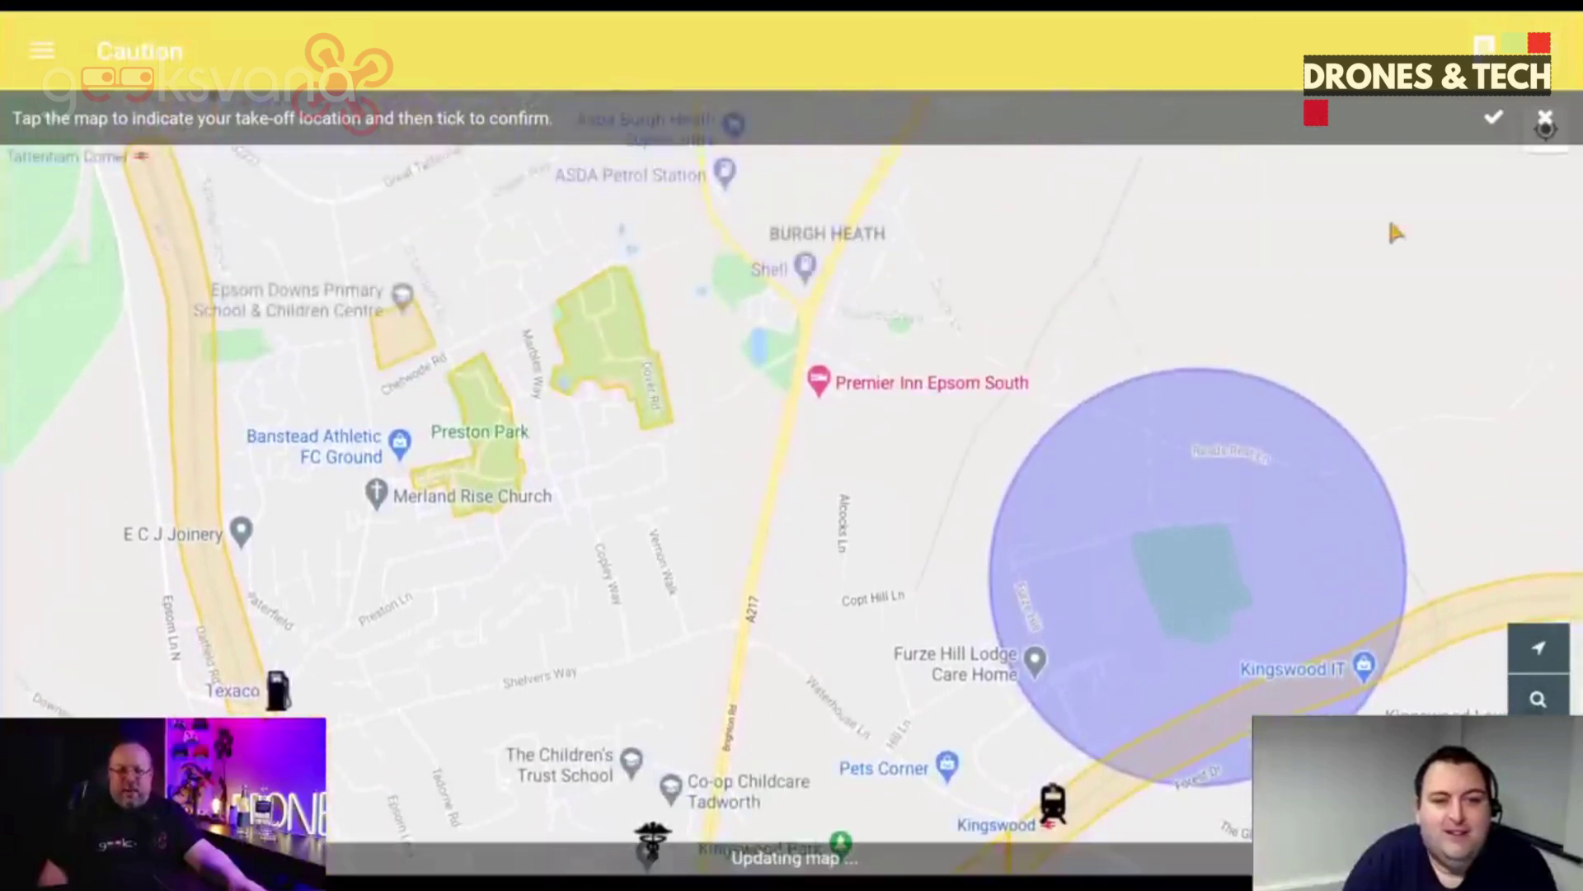
left_click(1493, 117)
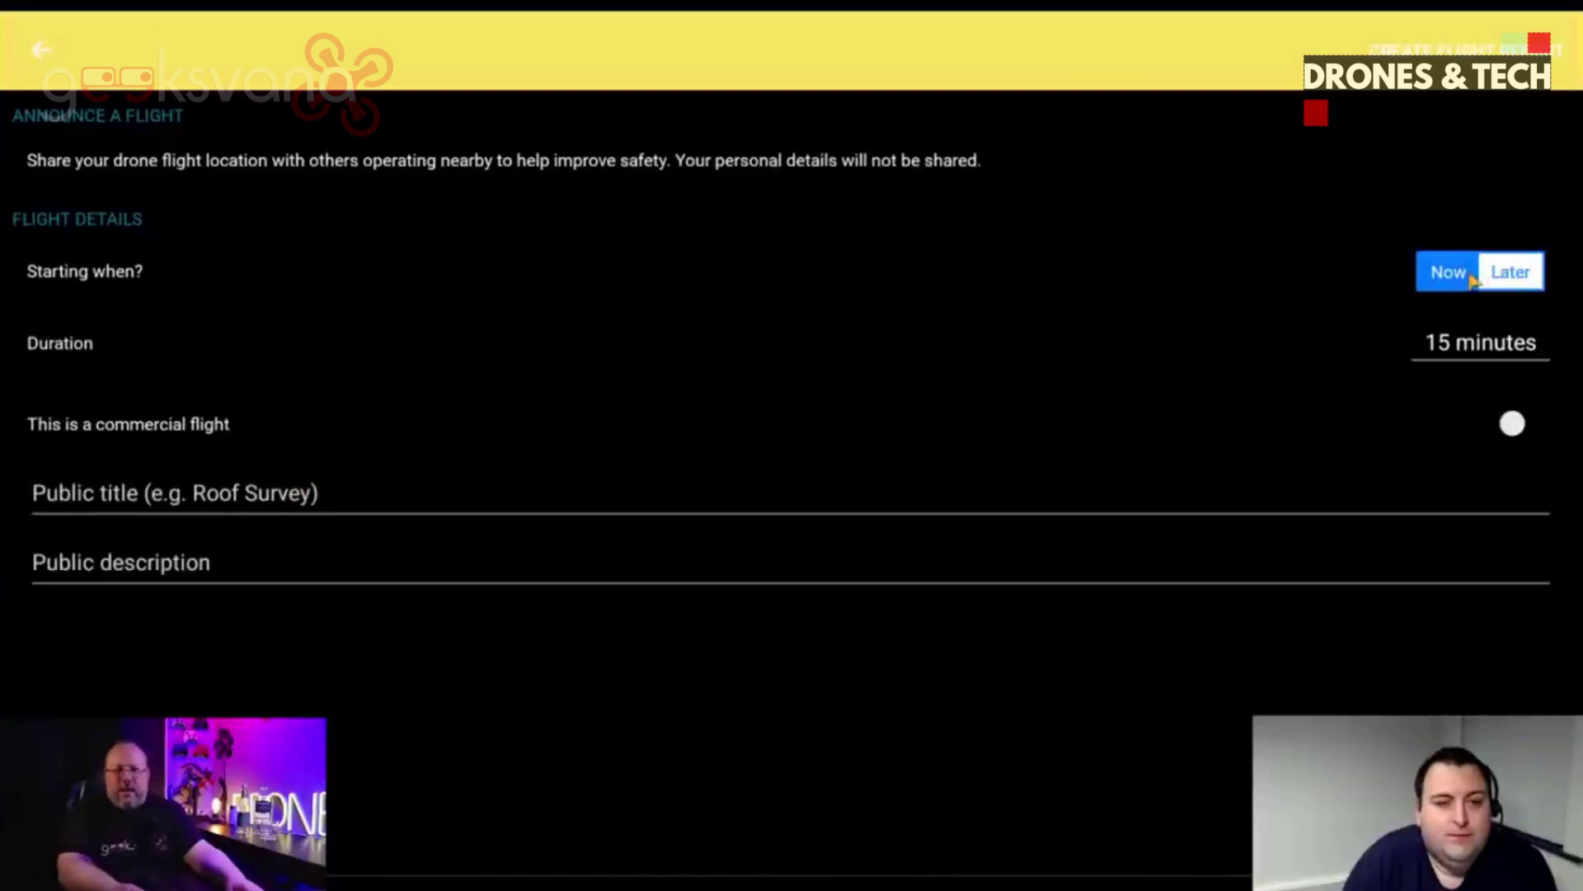
- Create the flight report starting now, titled "Geeksvana Flying", with the description "Me flying my drone this is a test and not a real flight"
left_click(1499, 278)
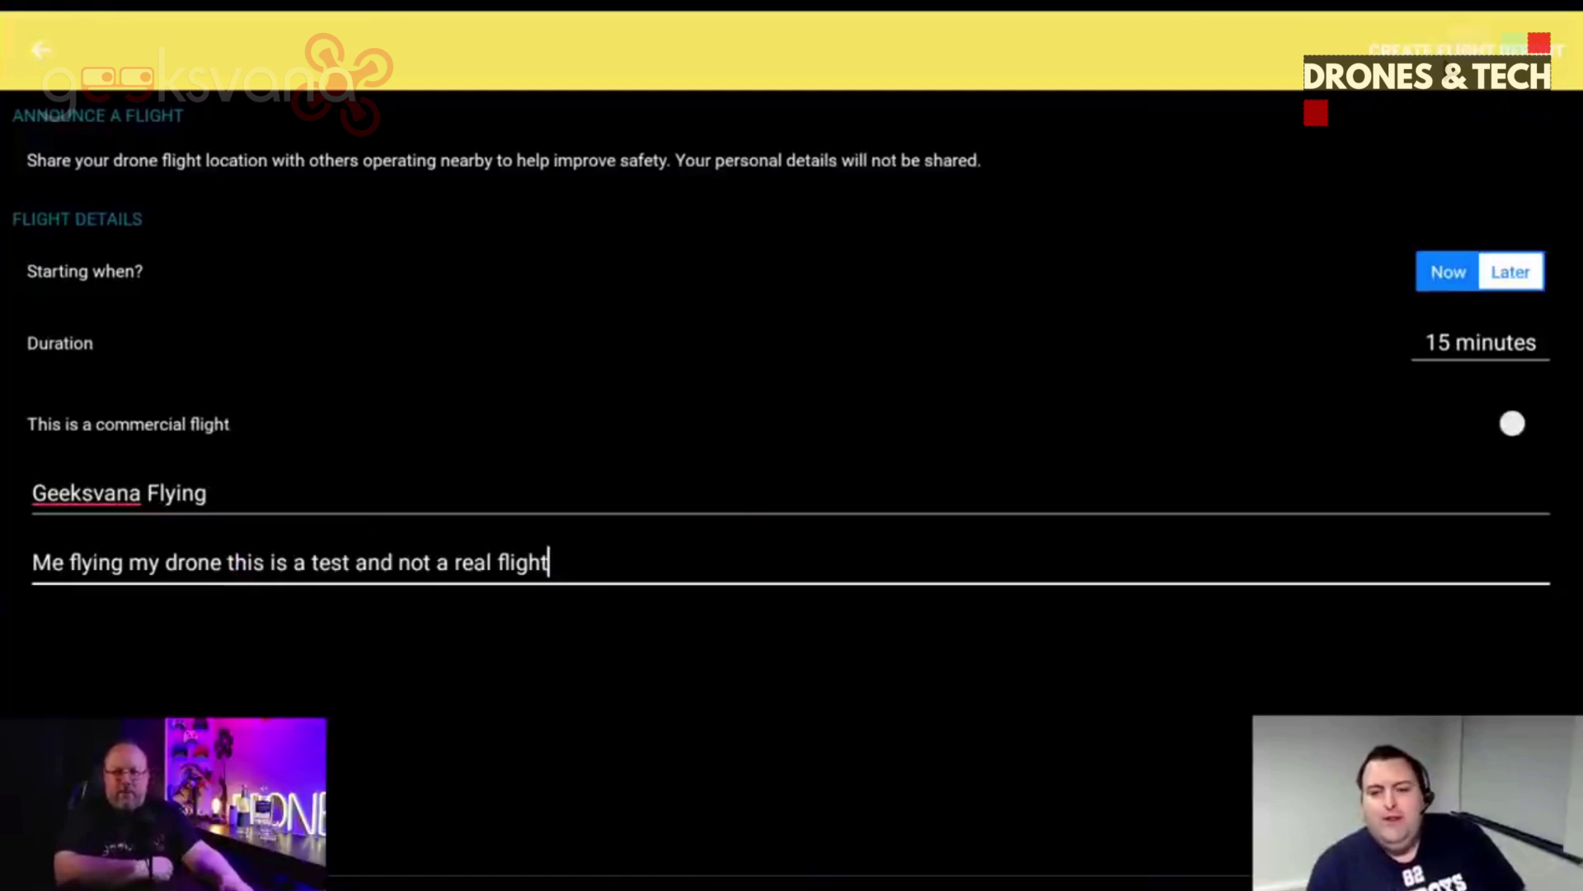
left_click(1463, 50)
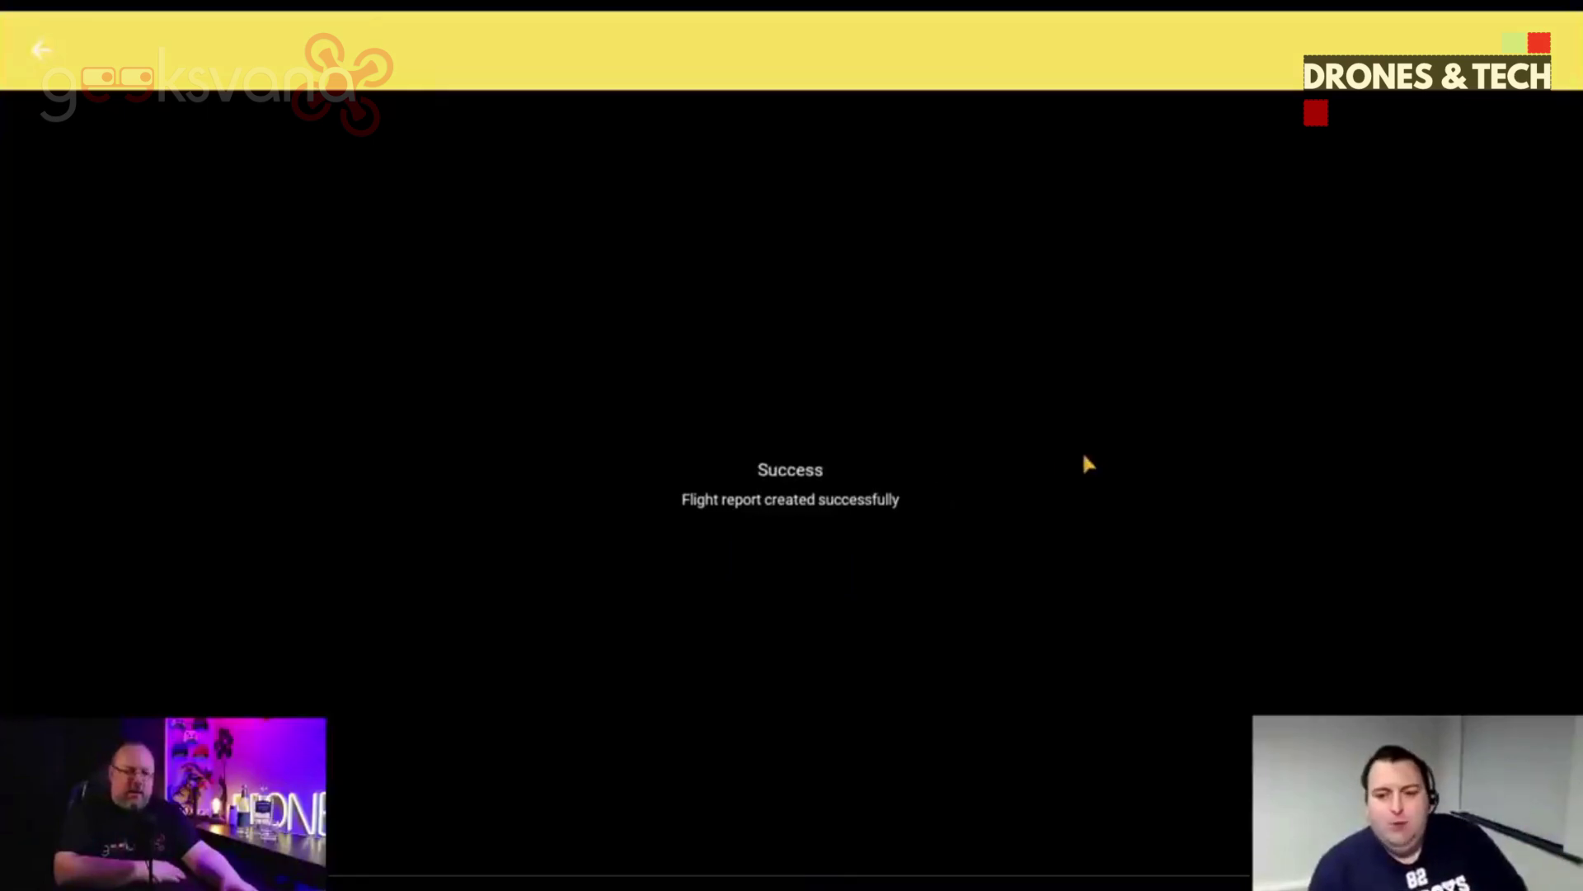
left_click(43, 50)
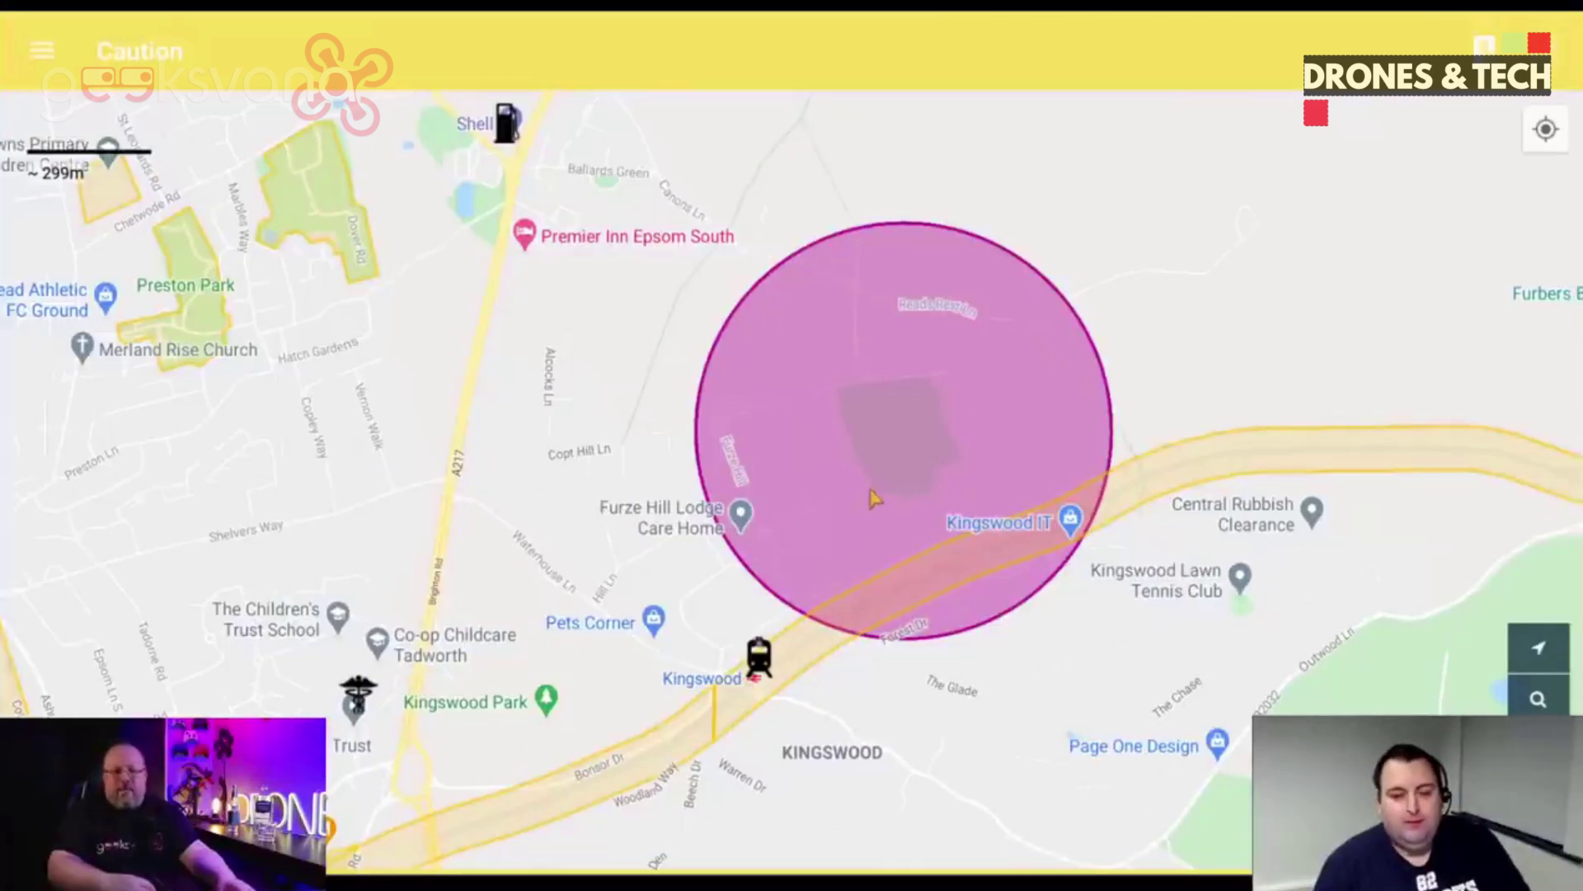
- Open the details of the new flight report zone north of Kingswood
left_click(917, 468)
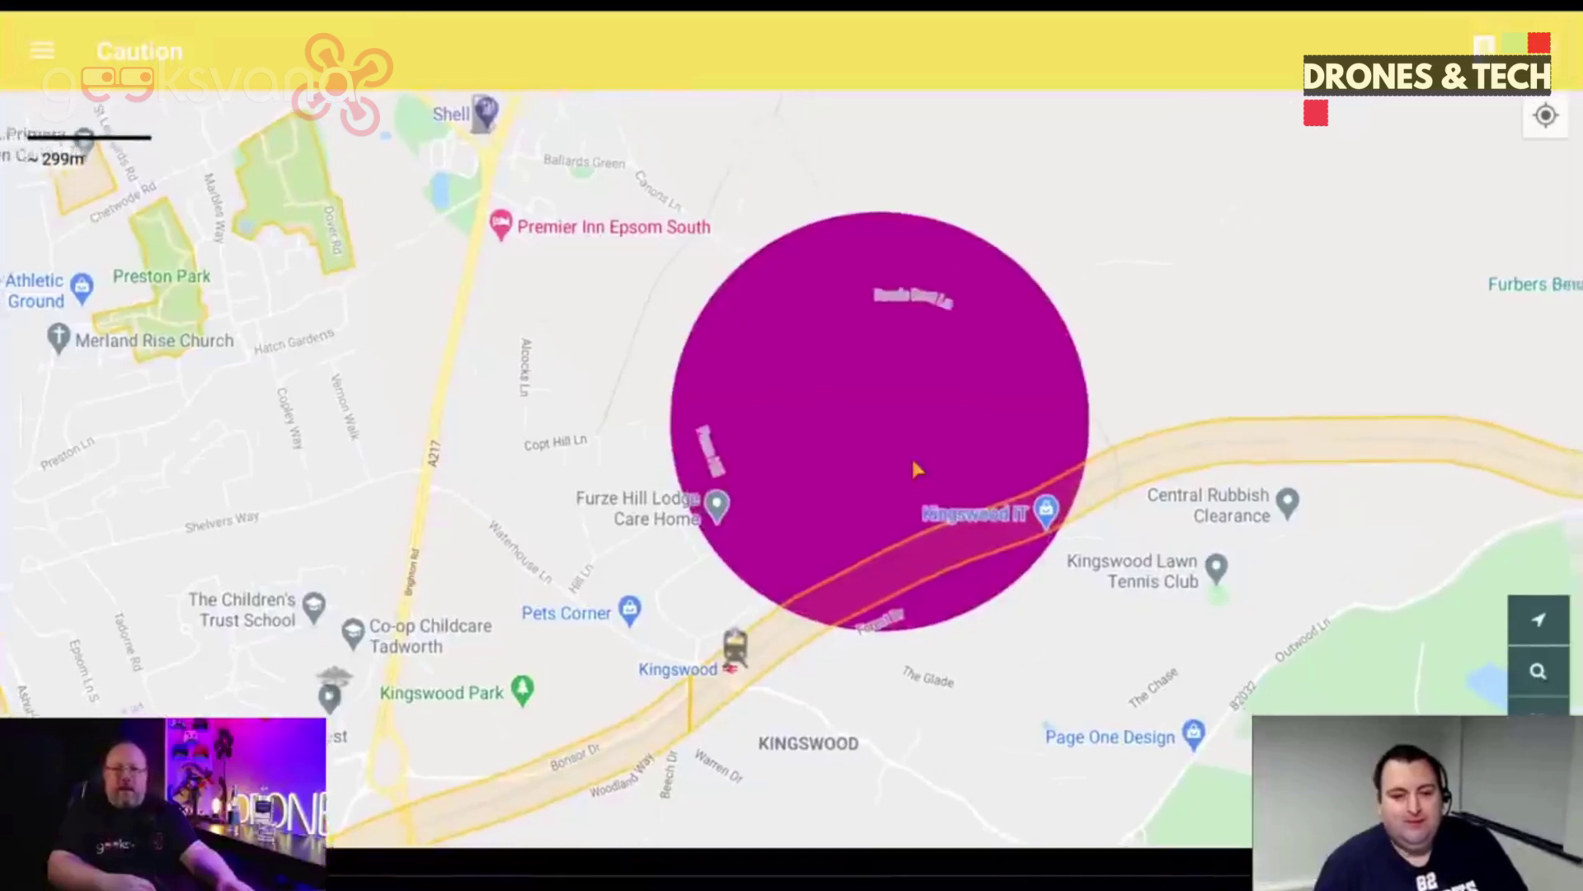